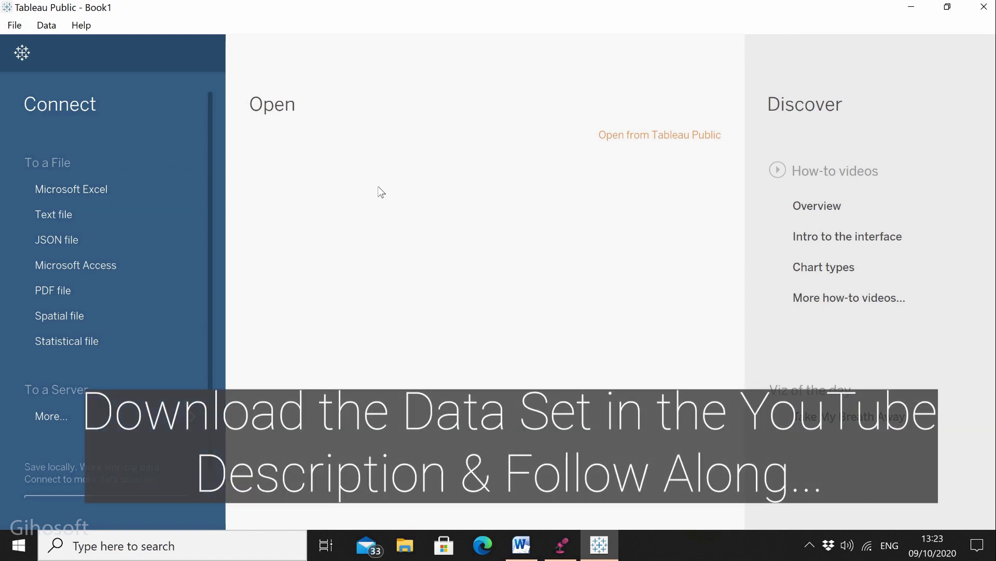
# Connect to the Excel workbook Data_Breaches.xlsx and review the columns in its data preview.
pyautogui.click(113, 187)
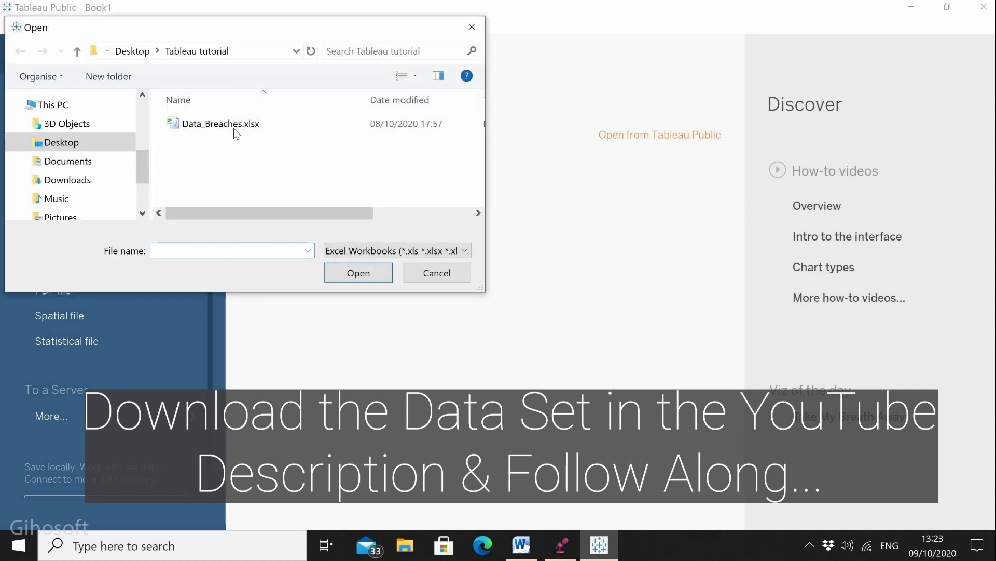
pyautogui.doubleClick(232, 124)
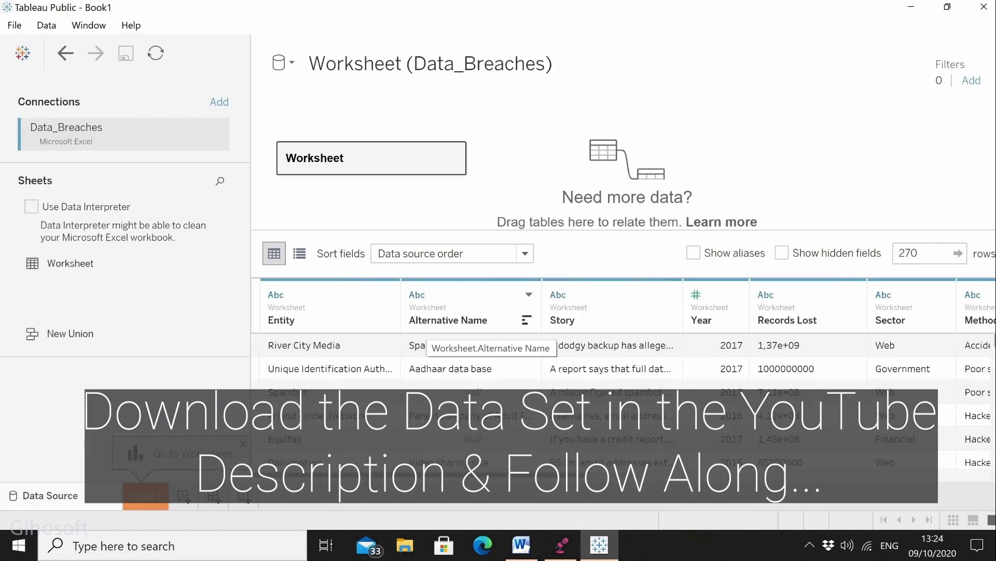
pyautogui.moveTo(434, 469); pyautogui.dragTo(311, 478)
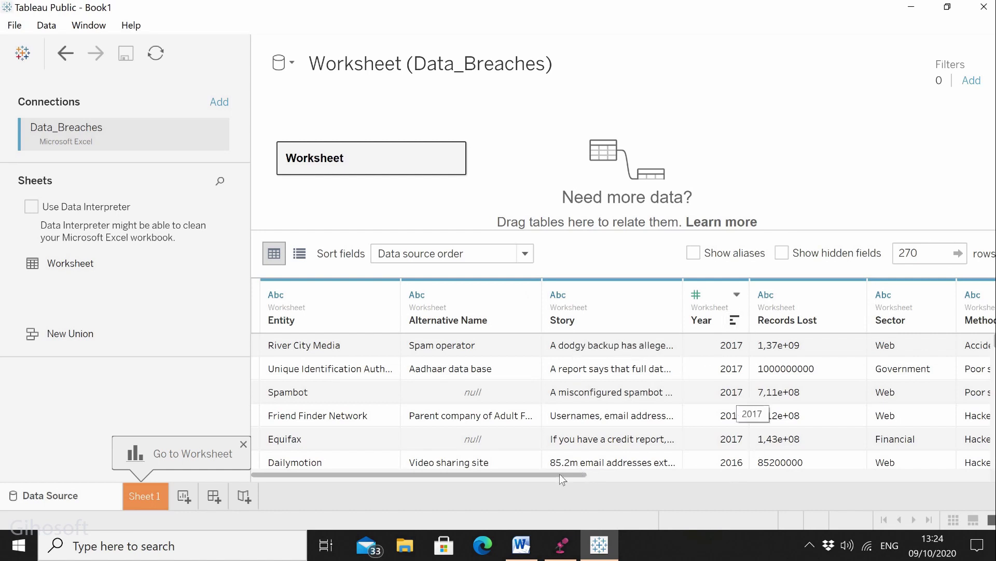
pyautogui.moveTo(560, 474); pyautogui.dragTo(639, 472)
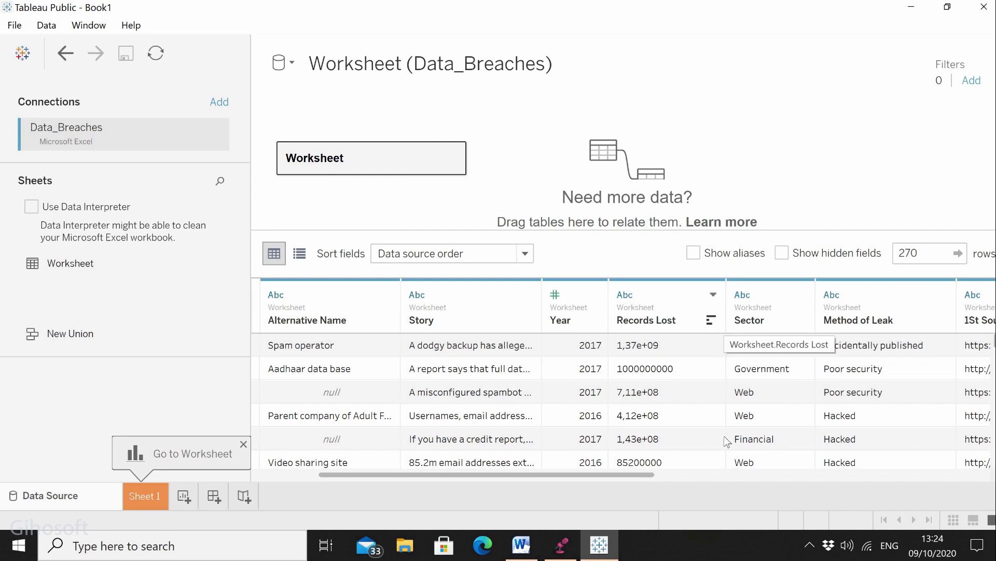
pyautogui.moveTo(630, 476); pyautogui.dragTo(523, 481)
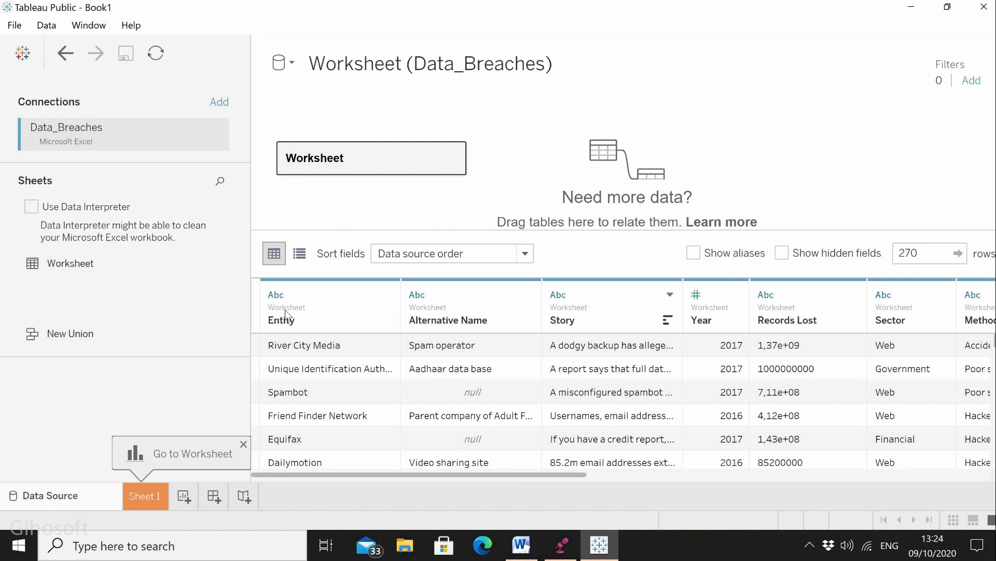
# Open Sheet 1 and examine the text and numeric fields available from the Data_Breaches worksheet.
pyautogui.click(136, 500)
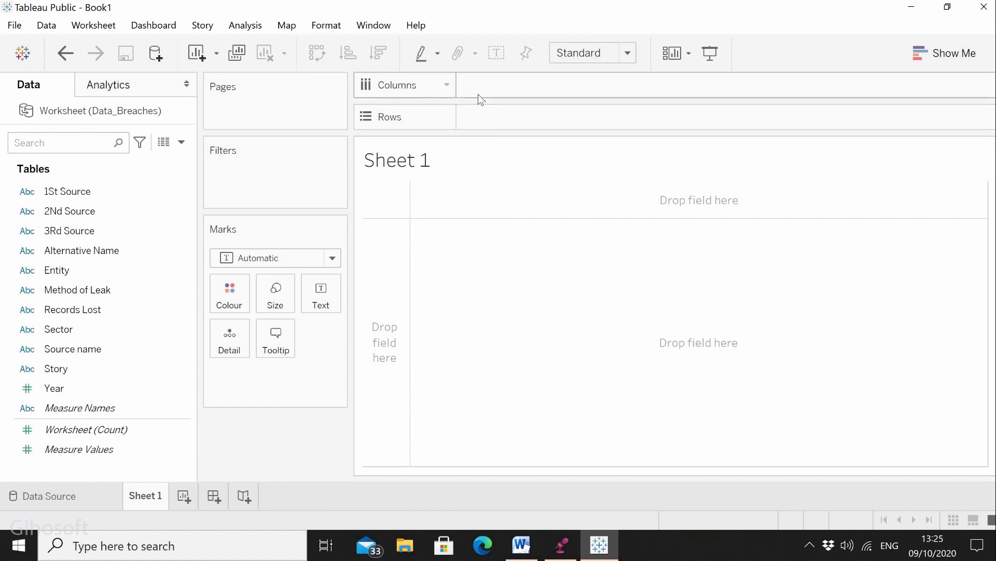
pyautogui.click(56, 191)
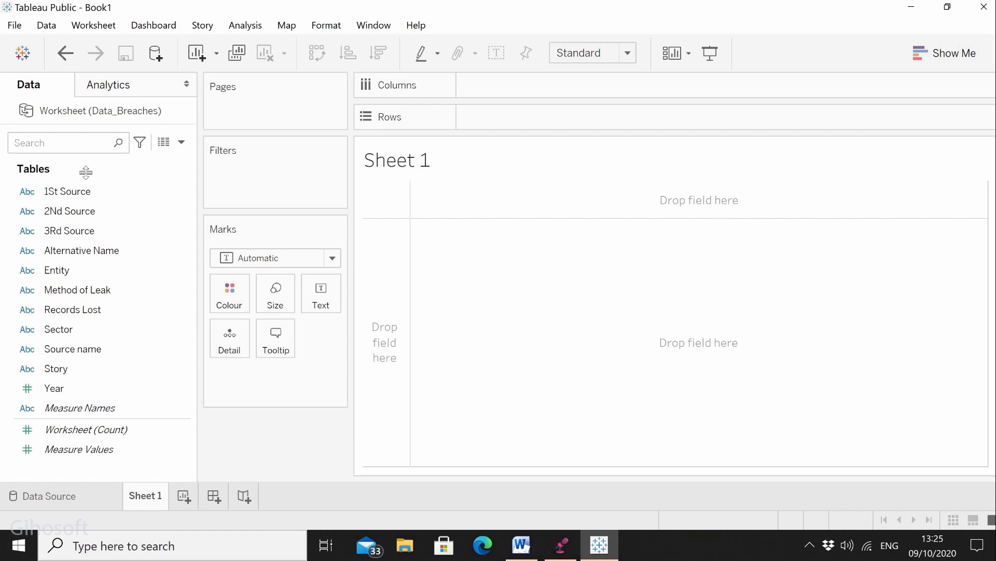
pyautogui.press('Down')
pyautogui.press('Down')
pyautogui.press('Down')
pyautogui.press('Down')
pyautogui.press('Down')
pyautogui.press('Down')
pyautogui.press('Down')
pyautogui.press('Down')
pyautogui.press('Down')
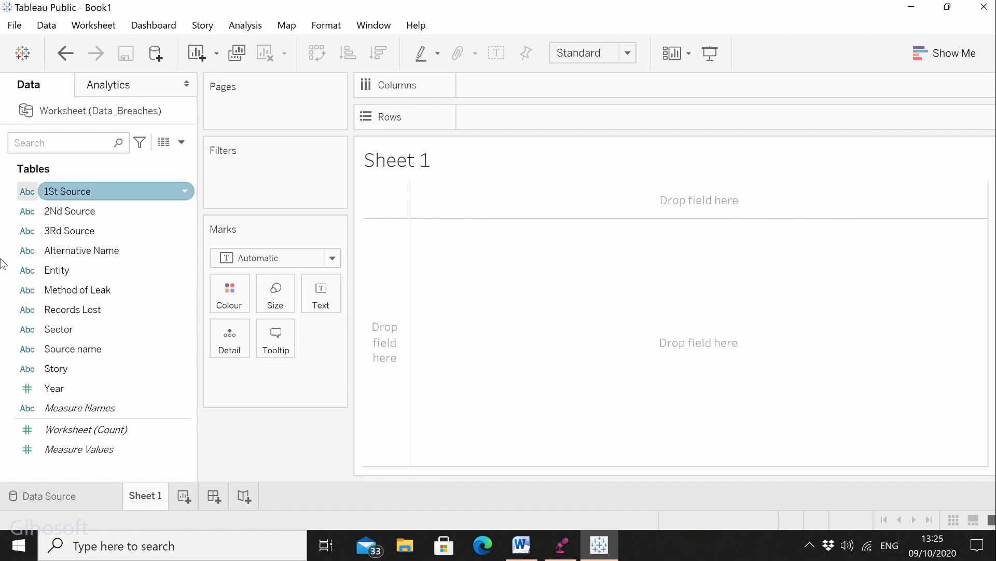
pyautogui.press('Down')
pyautogui.press('Down')
pyautogui.press('Down')
pyautogui.press('Down')
pyautogui.press('Down')
pyautogui.press('Up')
pyautogui.press('Up')
pyautogui.press('Up')
pyautogui.click(68, 418)
pyautogui.click(51, 391)
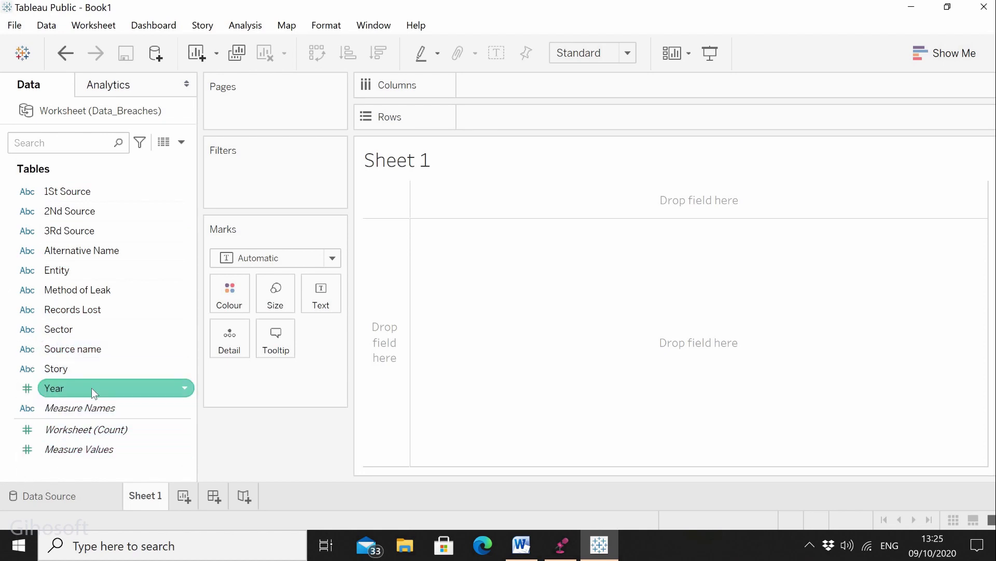
pyautogui.click(79, 434)
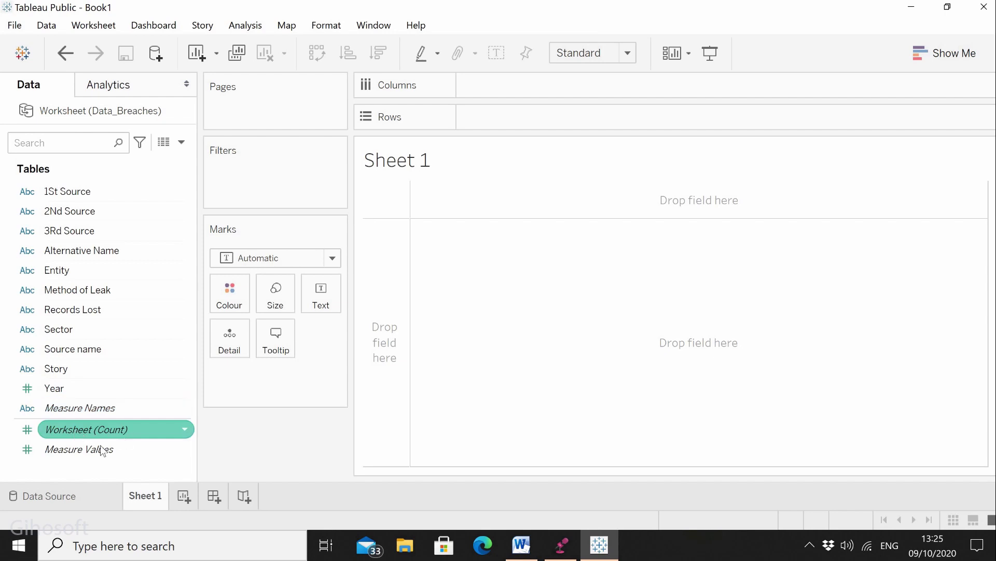
pyautogui.click(63, 450)
pyautogui.click(77, 289)
pyautogui.click(67, 191)
pyautogui.click(72, 348)
pyautogui.click(55, 389)
pyautogui.click(109, 447)
pyautogui.click(65, 408)
pyautogui.click(62, 390)
pyautogui.click(81, 434)
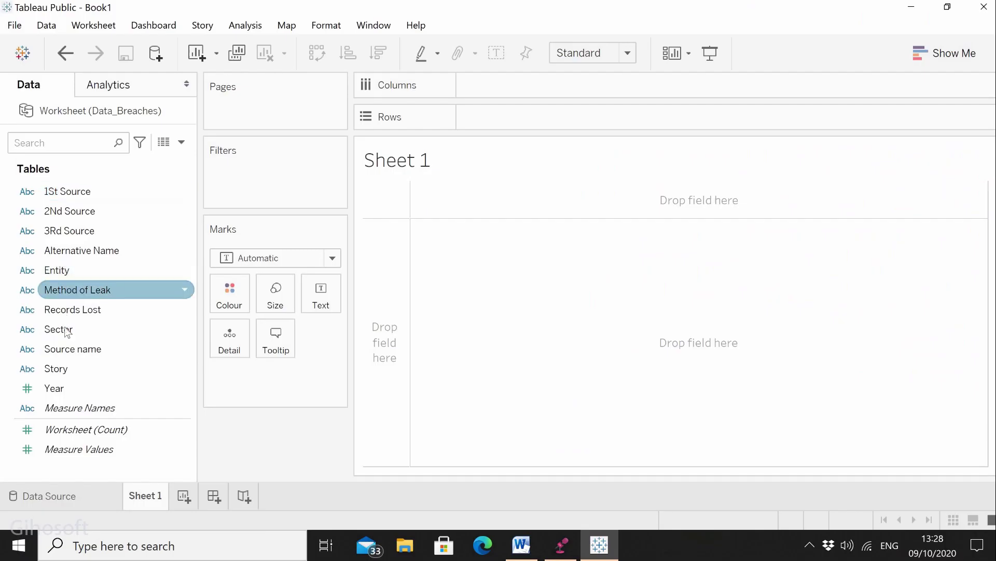
# Place Sector on the columns and Records Lost on the rows, aggregating Records Lost as a Count measure.
pyautogui.click(63, 332)
pyautogui.moveTo(86, 334); pyautogui.dragTo(499, 89)
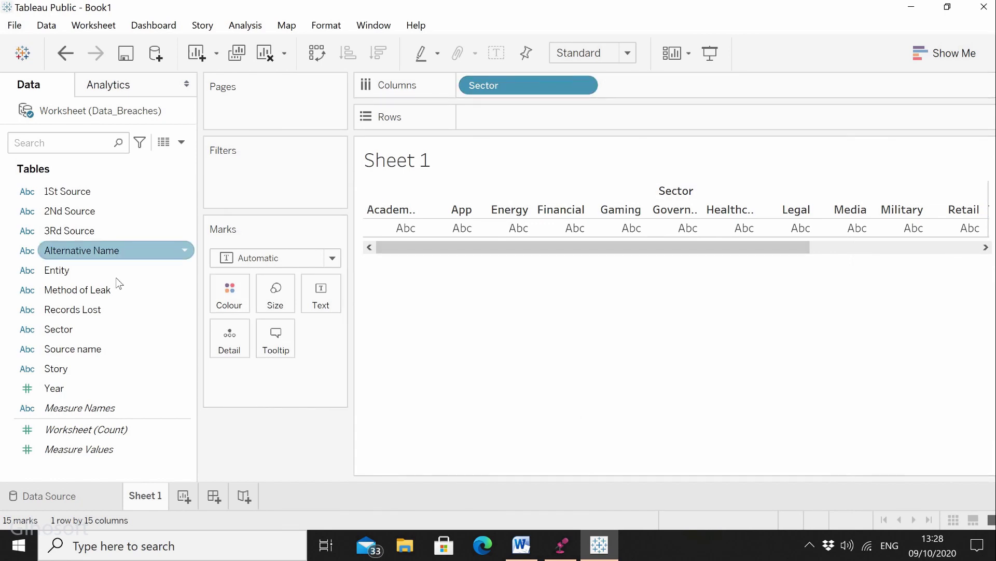
pyautogui.moveTo(69, 311); pyautogui.dragTo(500, 116)
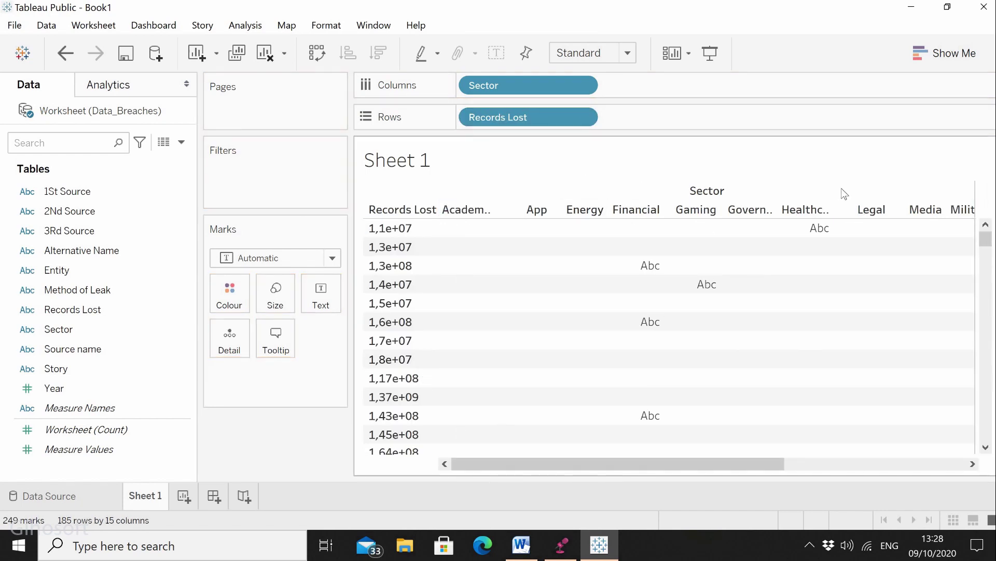
pyautogui.click(582, 119)
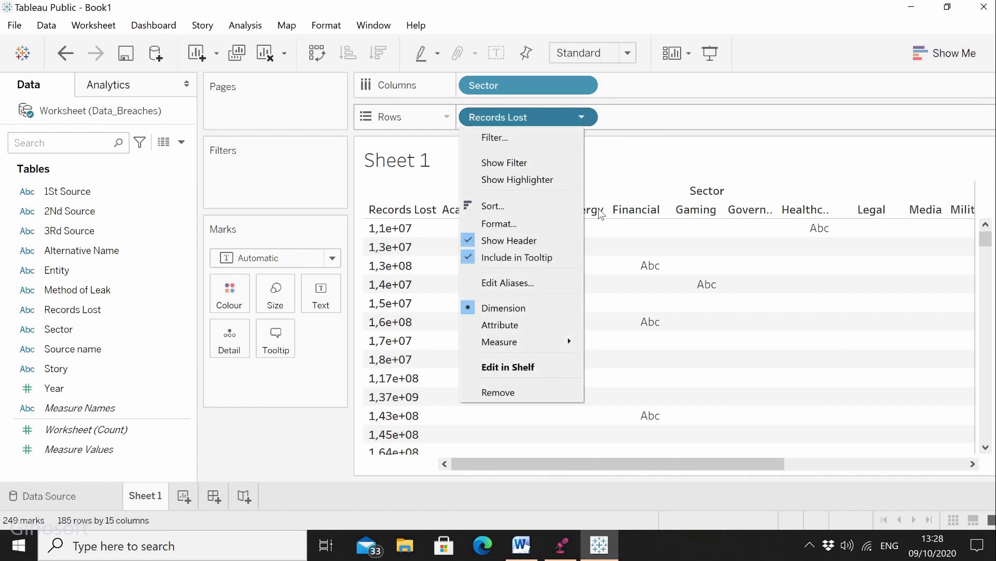
pyautogui.moveTo(516, 340)
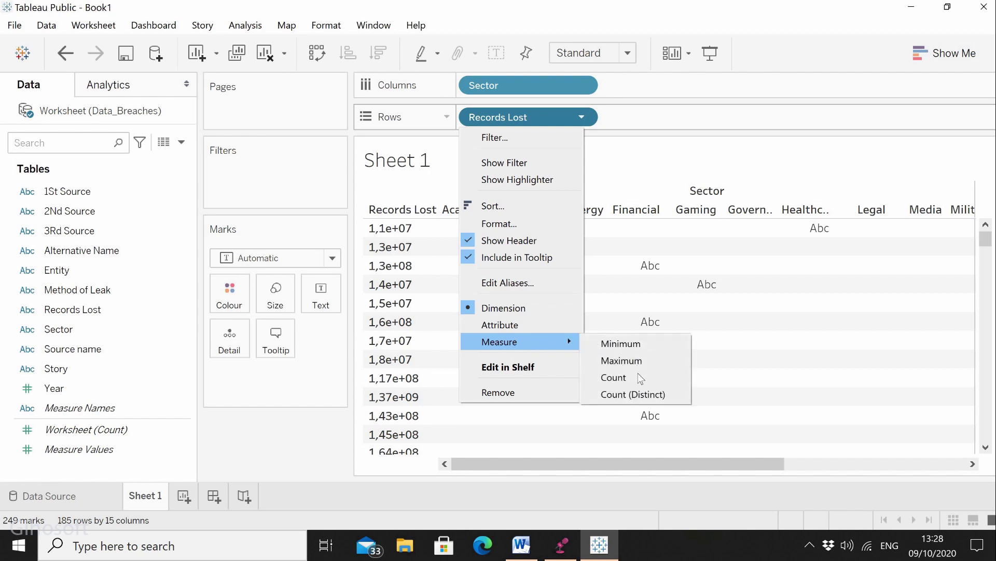
pyautogui.click(638, 379)
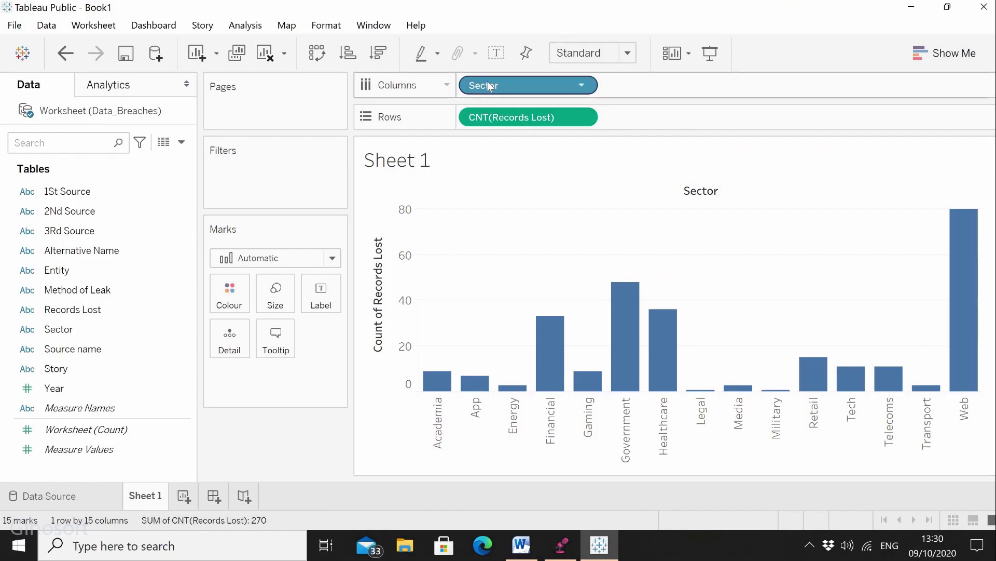
# Colour the bars by Sector while keeping Sector on the columns.
pyautogui.moveTo(519, 85); pyautogui.dragTo(230, 295)
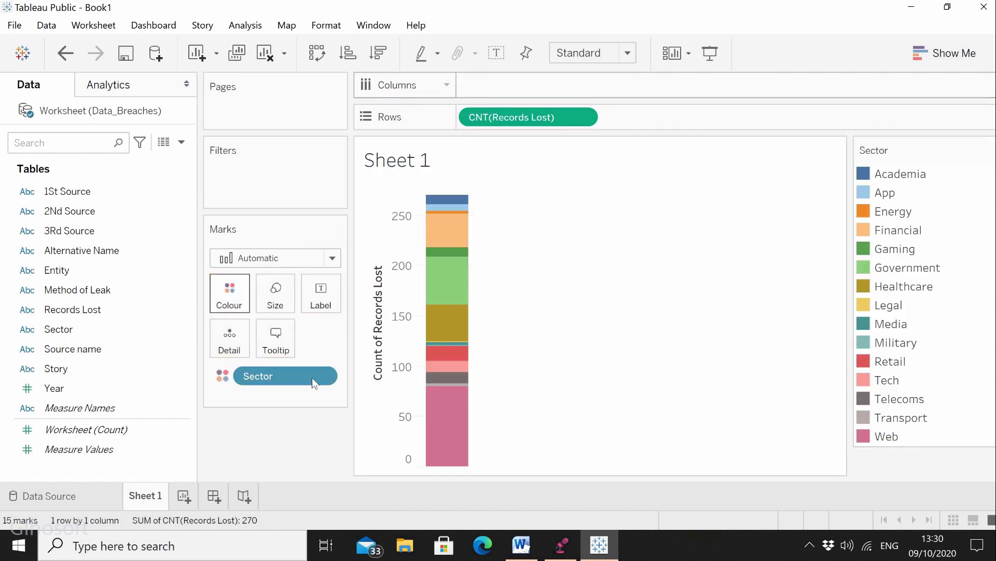
pyautogui.moveTo(183, 329); pyautogui.dragTo(484, 83)
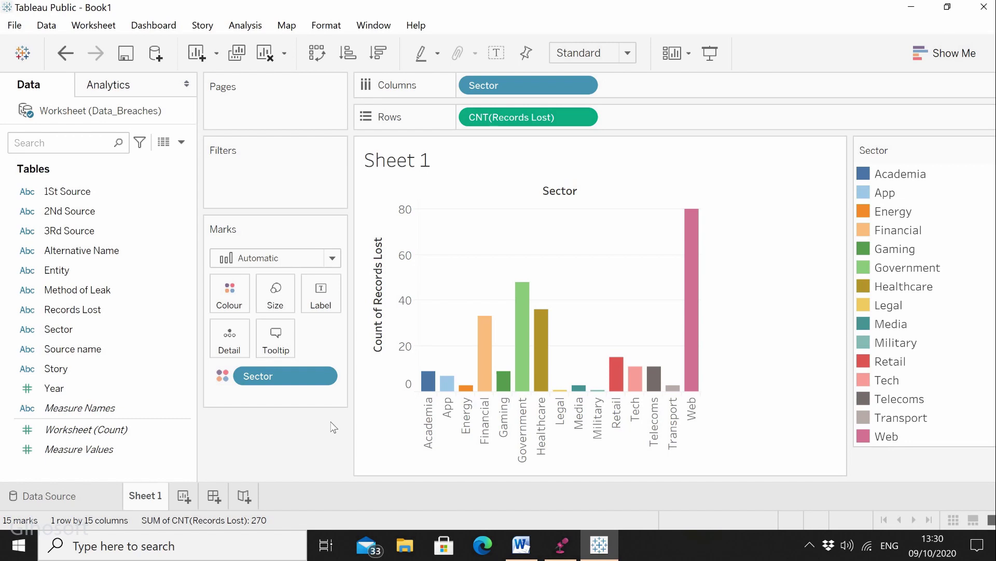
# Add a second worksheet and place Year on its columns.
pyautogui.click(186, 500)
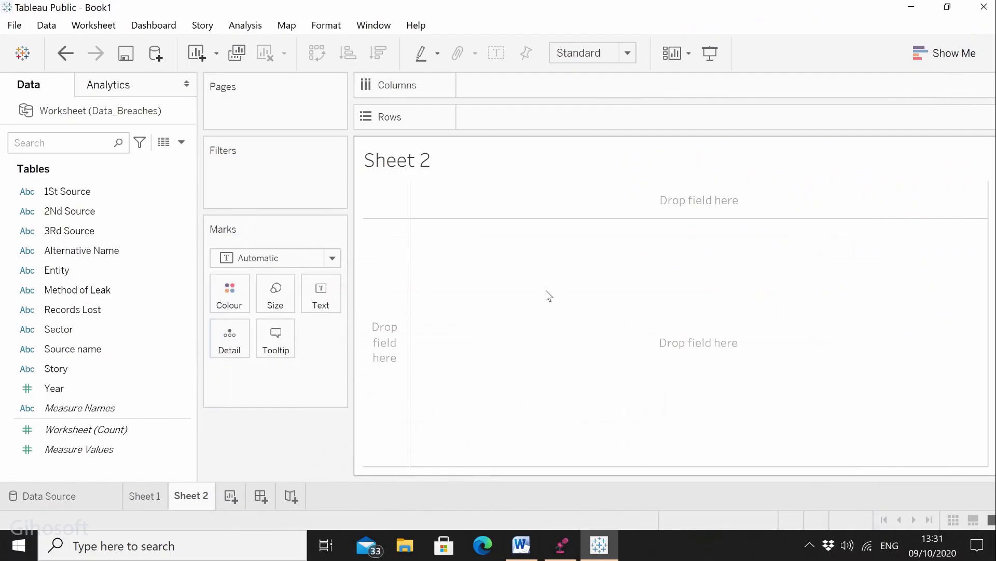
pyautogui.moveTo(72, 392); pyautogui.dragTo(502, 94)
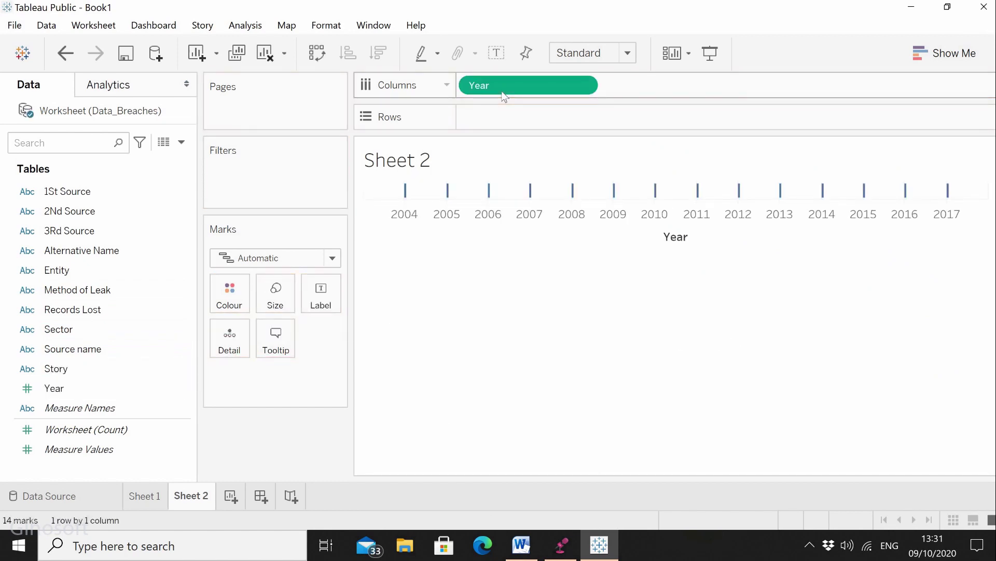
pyautogui.moveTo(404, 199)
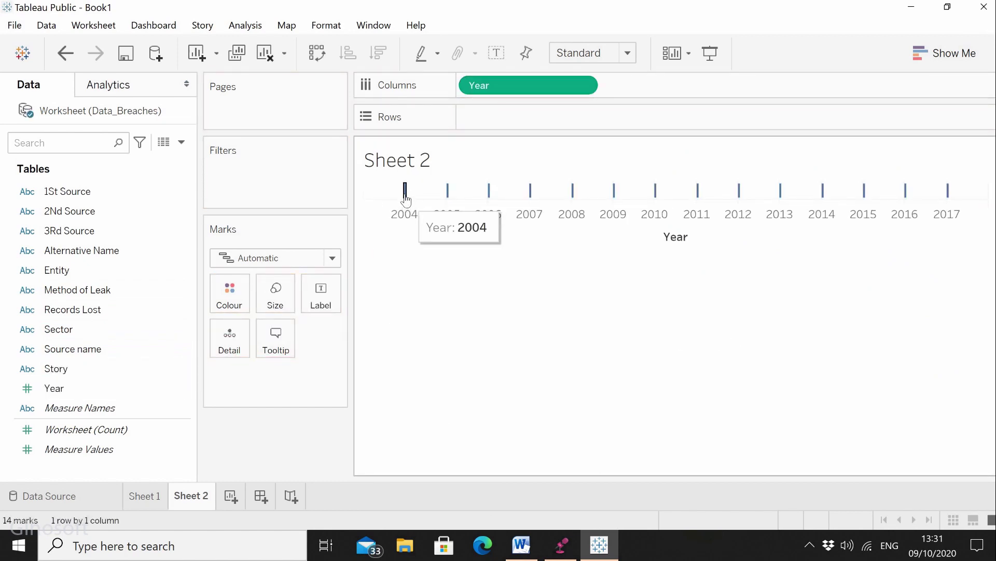
pyautogui.moveTo(948, 195)
# Add Records Lost to the rows of Sheet 2 as a Count measure to plot it against Year.
pyautogui.moveTo(76, 309); pyautogui.dragTo(505, 124)
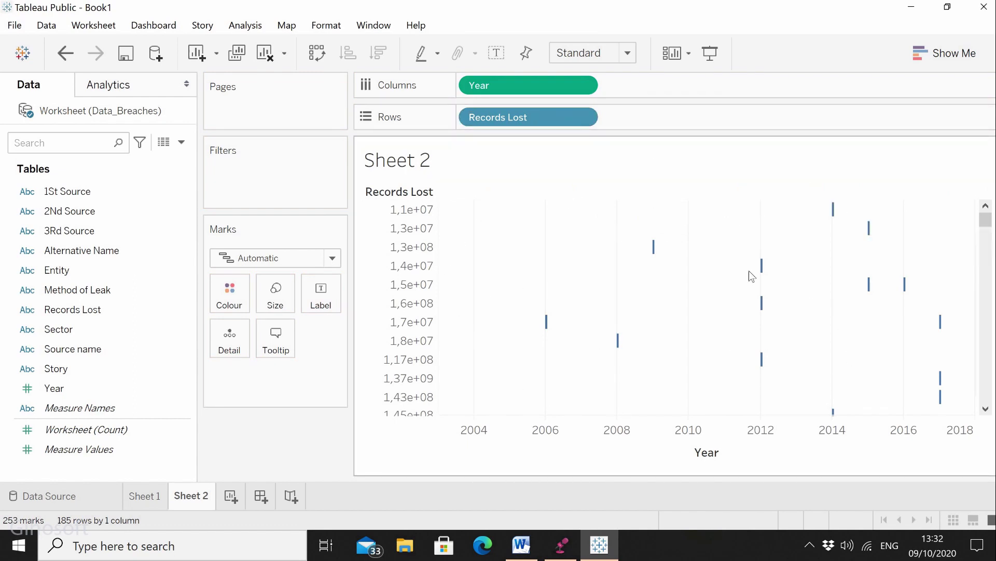
pyautogui.click(582, 117)
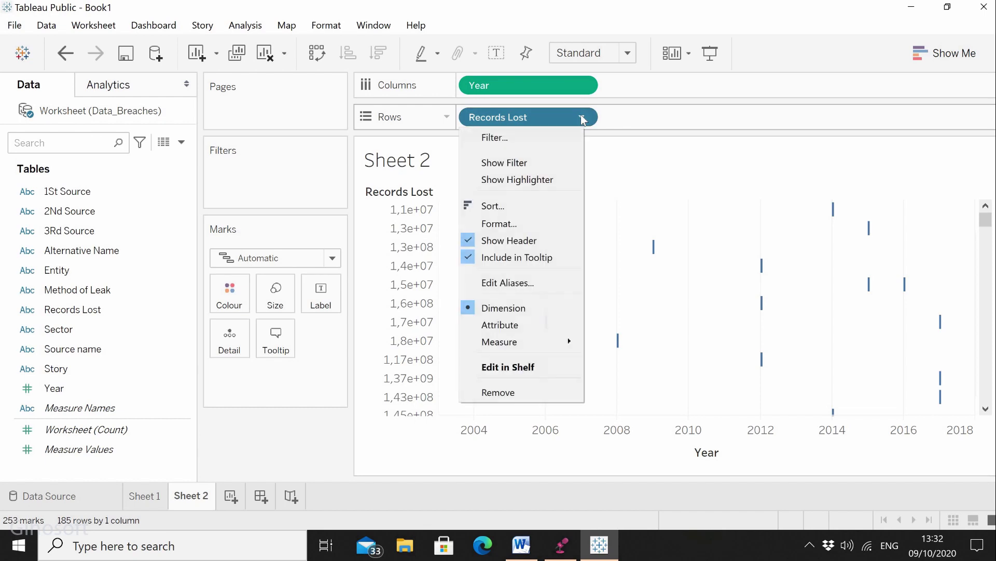
pyautogui.moveTo(525, 342)
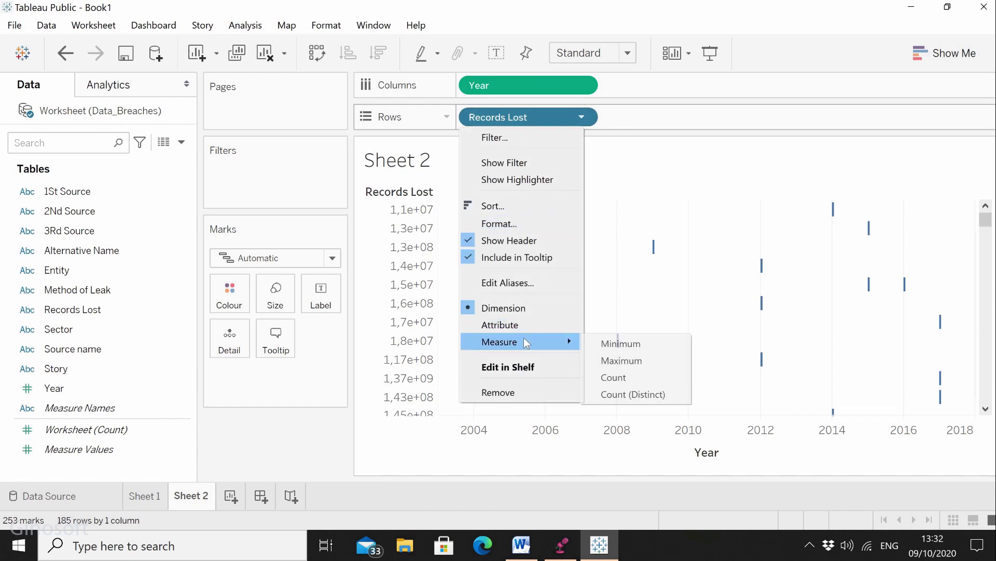
pyautogui.click(625, 378)
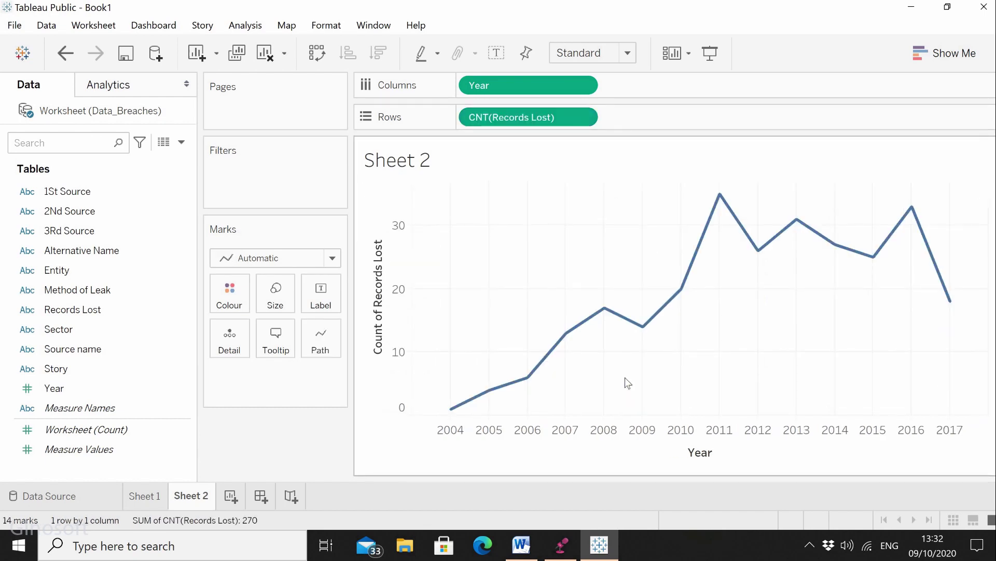
pyautogui.moveTo(719, 196)
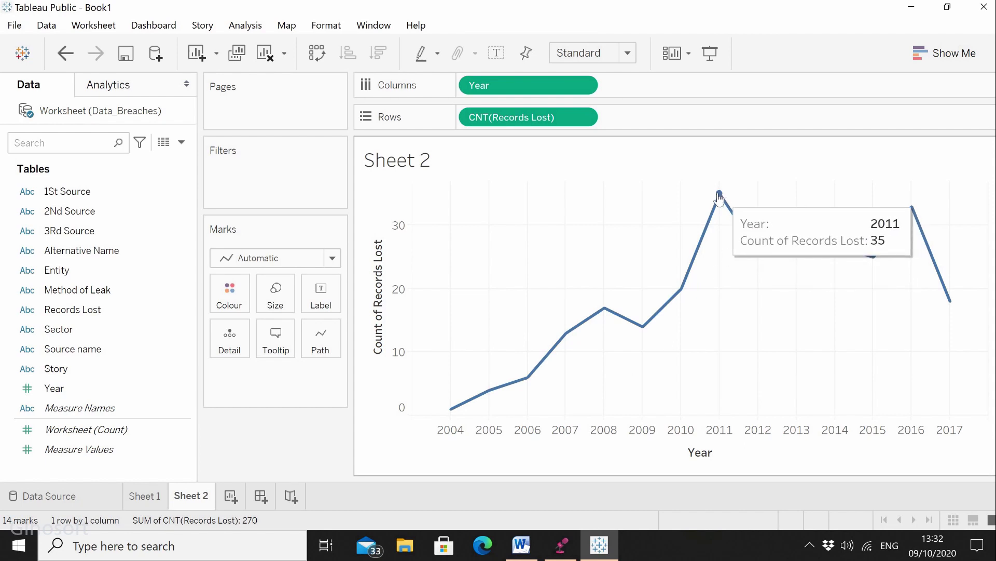
pyautogui.moveTo(911, 209)
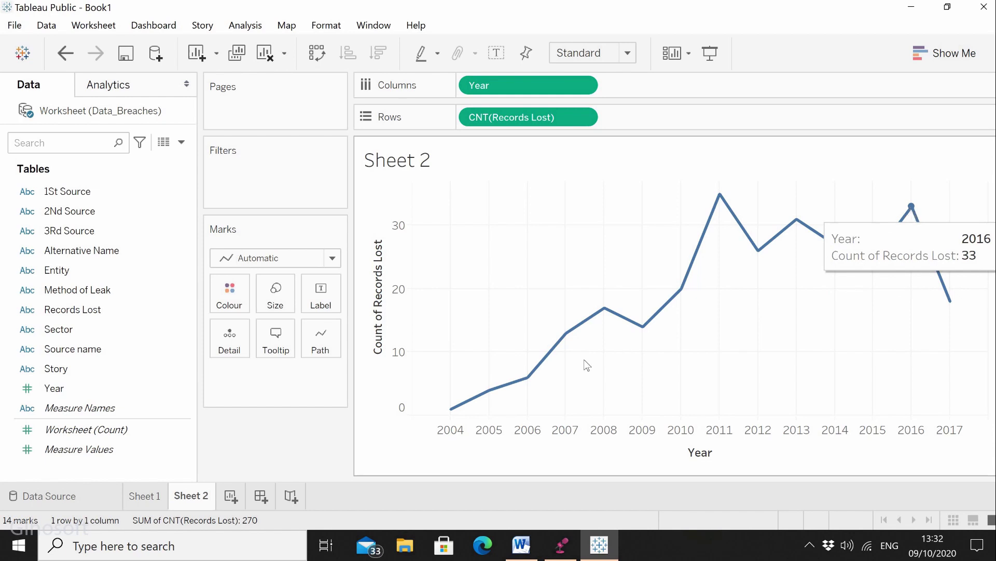
pyautogui.moveTo(601, 318)
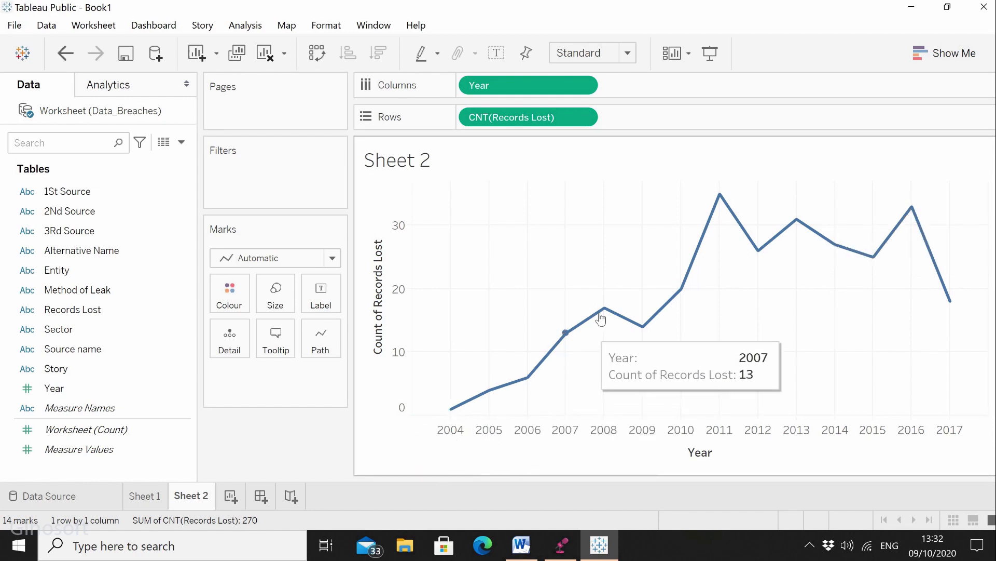
pyautogui.moveTo(643, 332)
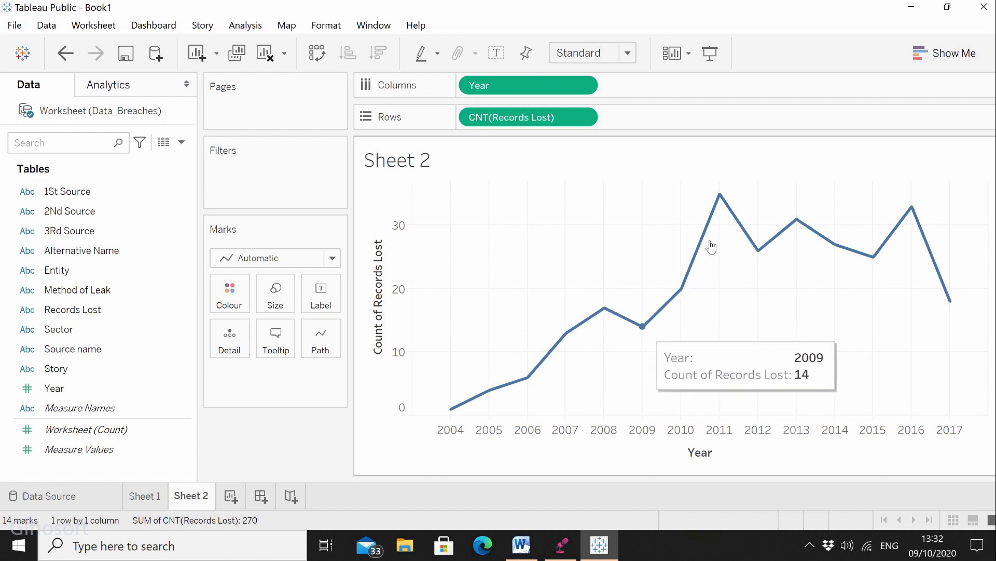
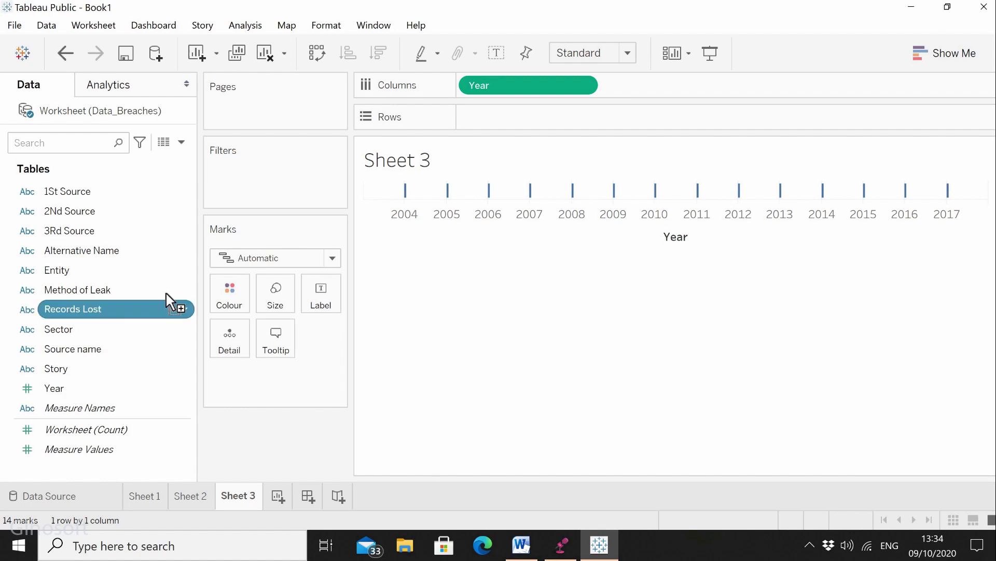
# On Sheet 3, add Records Lost to the rows as a Count measure and split the chart by placing Sector before it.
pyautogui.moveTo(166, 293); pyautogui.dragTo(519, 115)
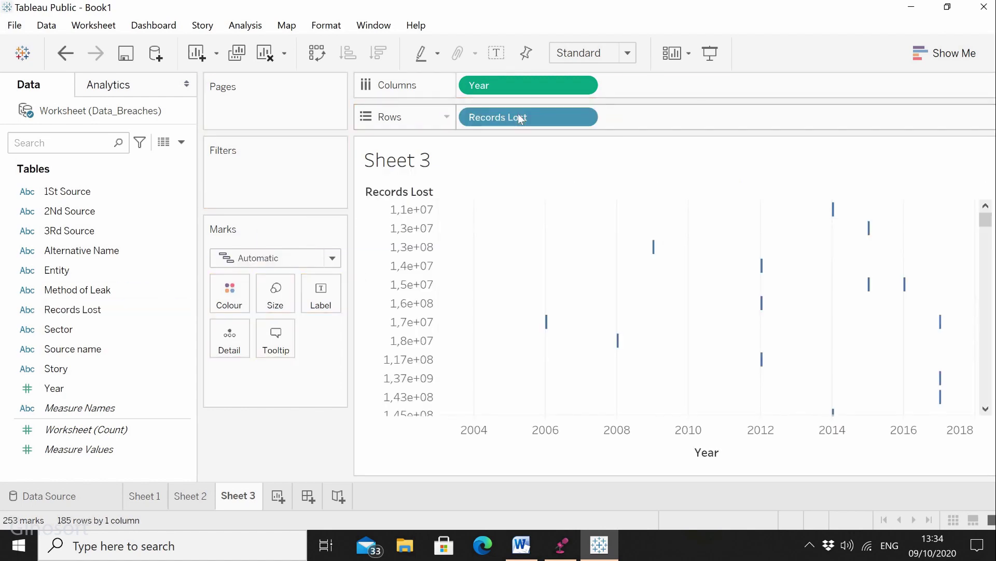
pyautogui.click(581, 118)
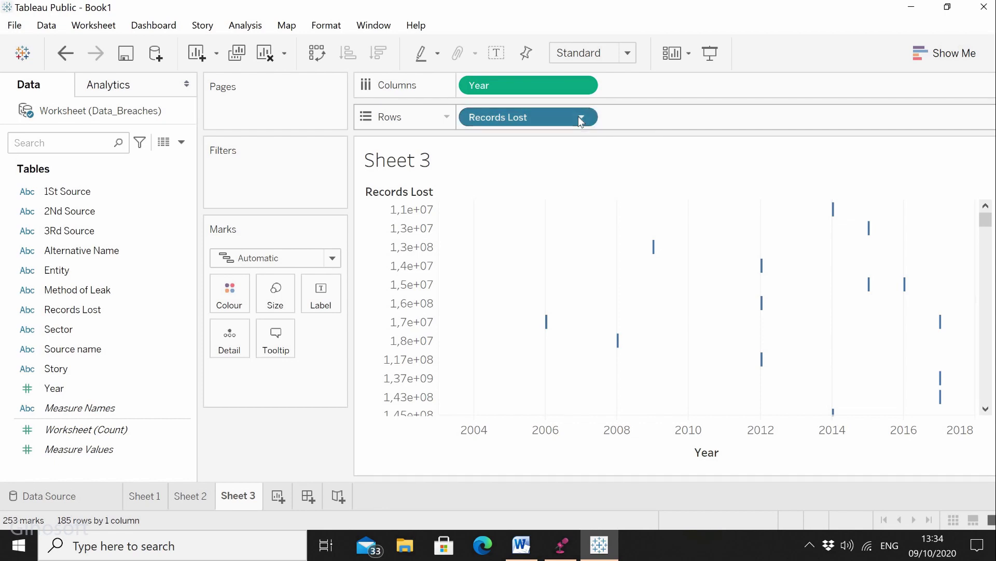
pyautogui.moveTo(524, 345)
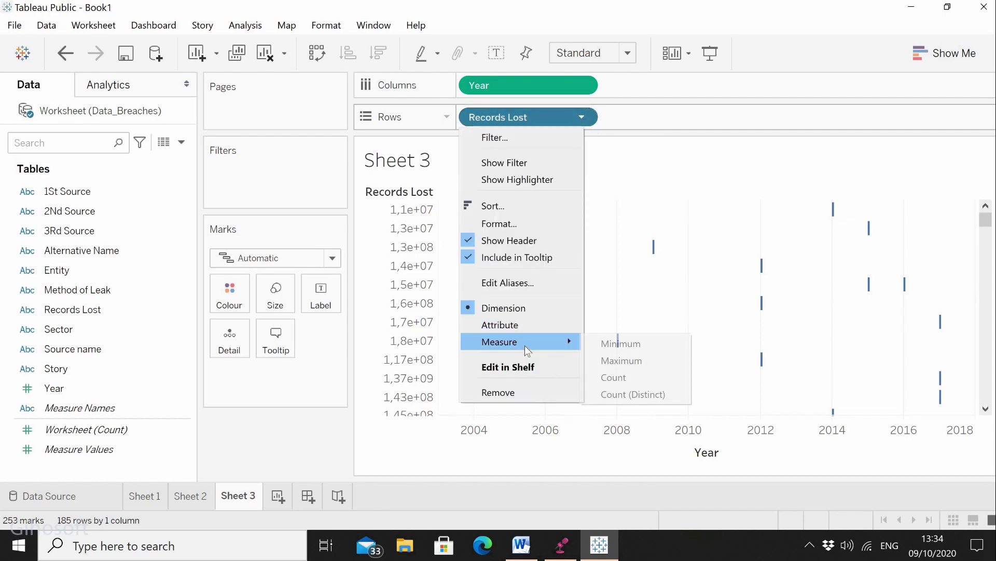
pyautogui.click(631, 379)
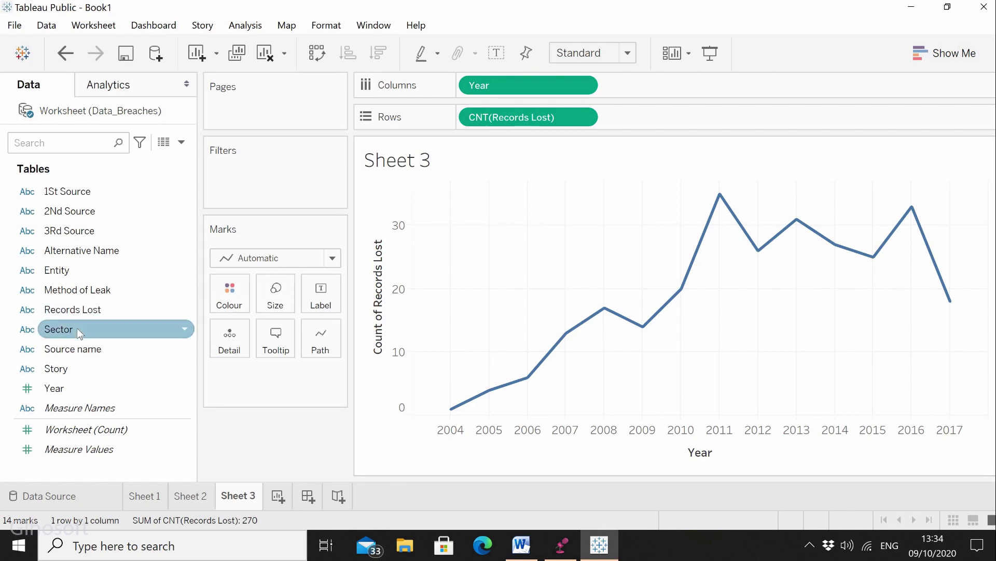
pyautogui.moveTo(77, 328); pyautogui.dragTo(652, 116)
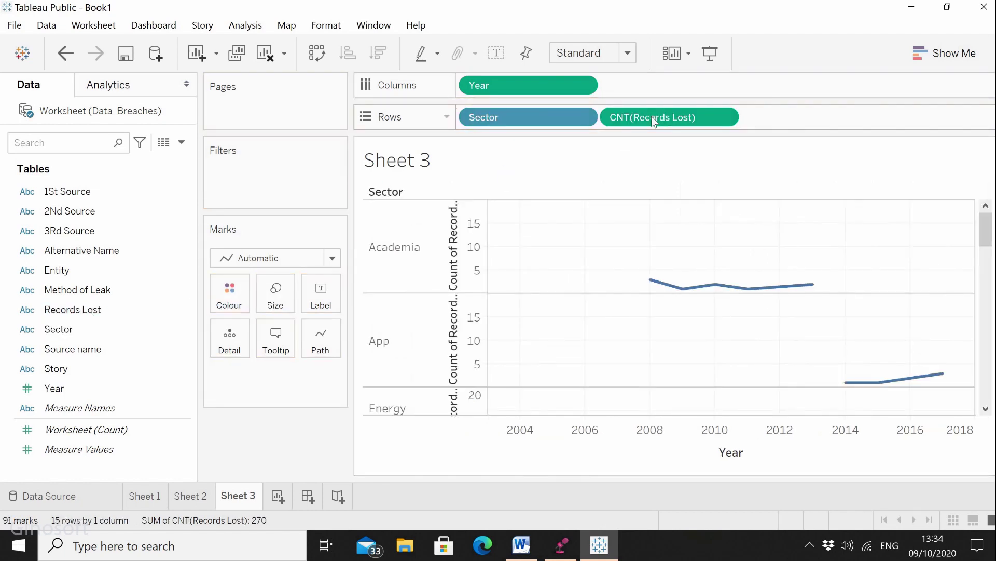
# Convert Sector on Sheet 3's rows to a Count measure and colour the lines by Measure Names.
pyautogui.click(584, 117)
pyautogui.moveTo(540, 340)
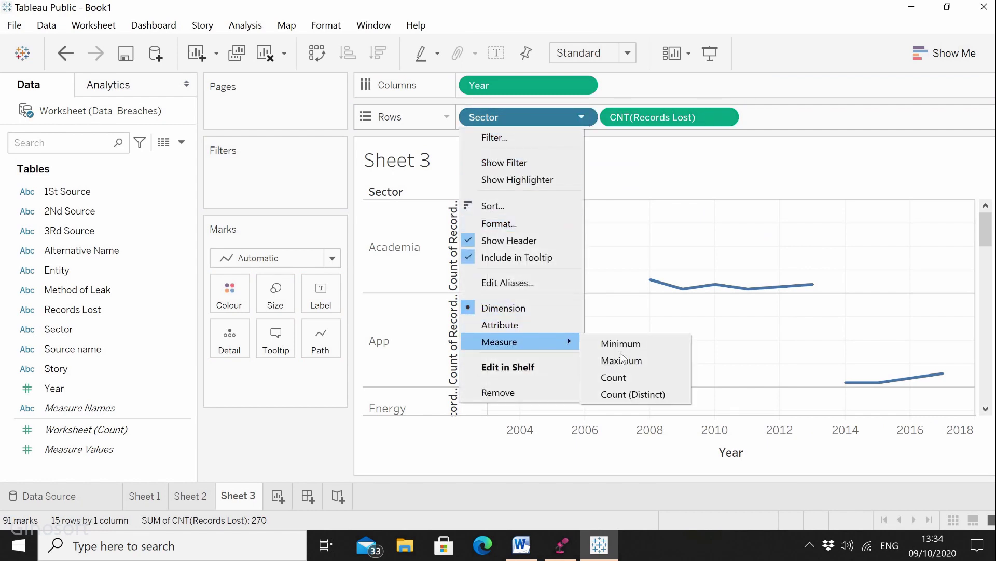
pyautogui.click(622, 377)
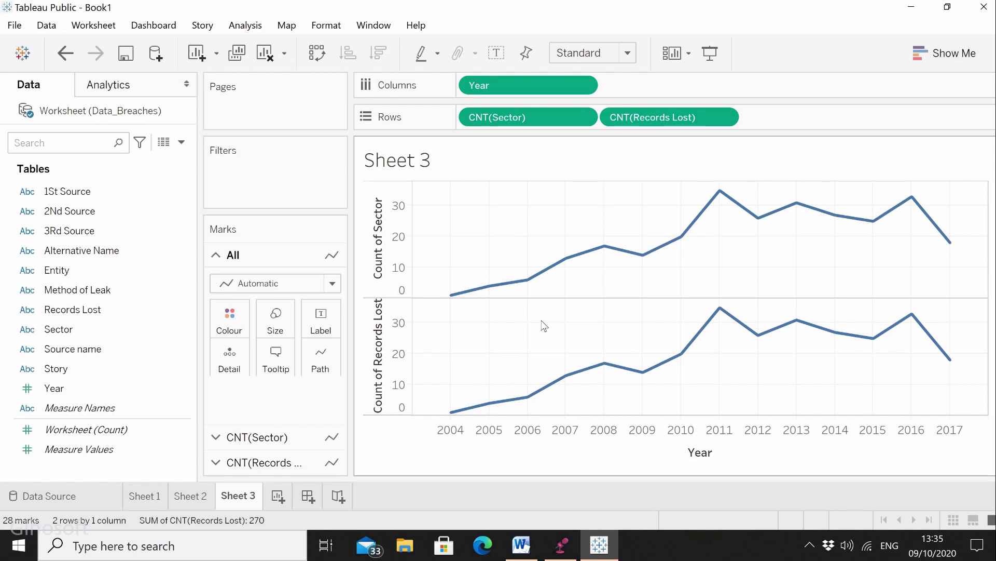
pyautogui.moveTo(72, 400); pyautogui.dragTo(220, 317)
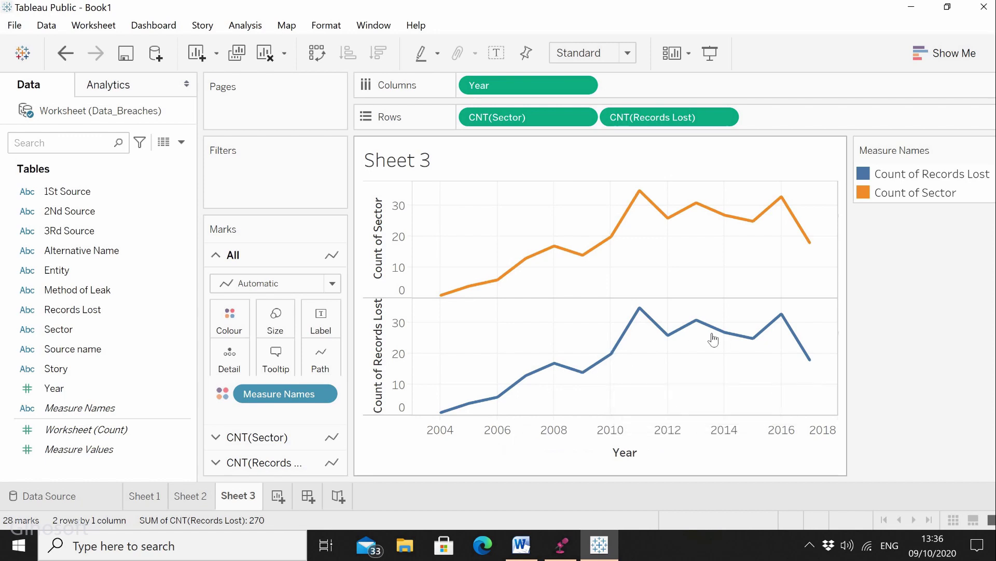
pyautogui.moveTo(715, 340)
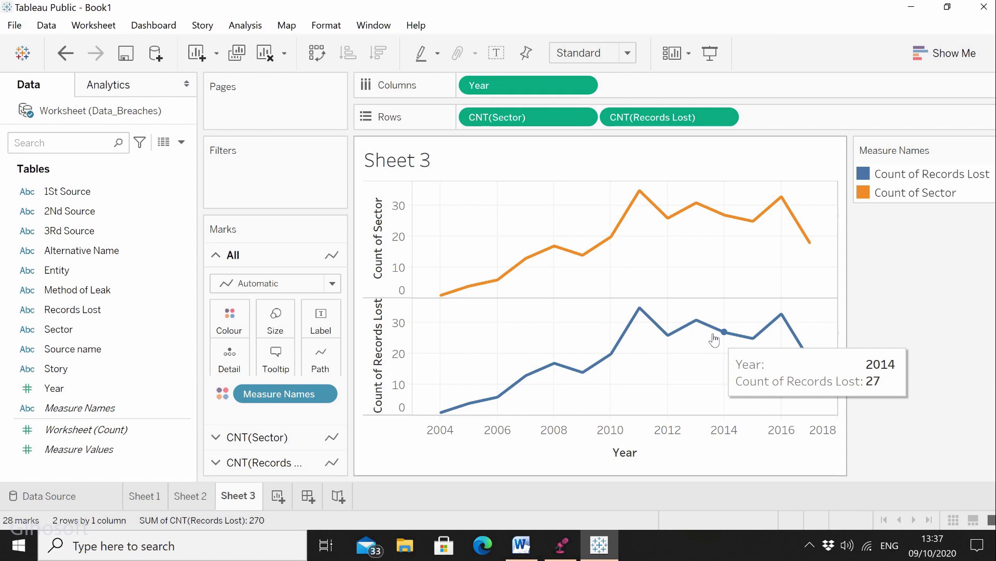
# Try the area and packed-bubble chart types on Sheet 3 and settle on the dual combination chart.
pyautogui.click(941, 58)
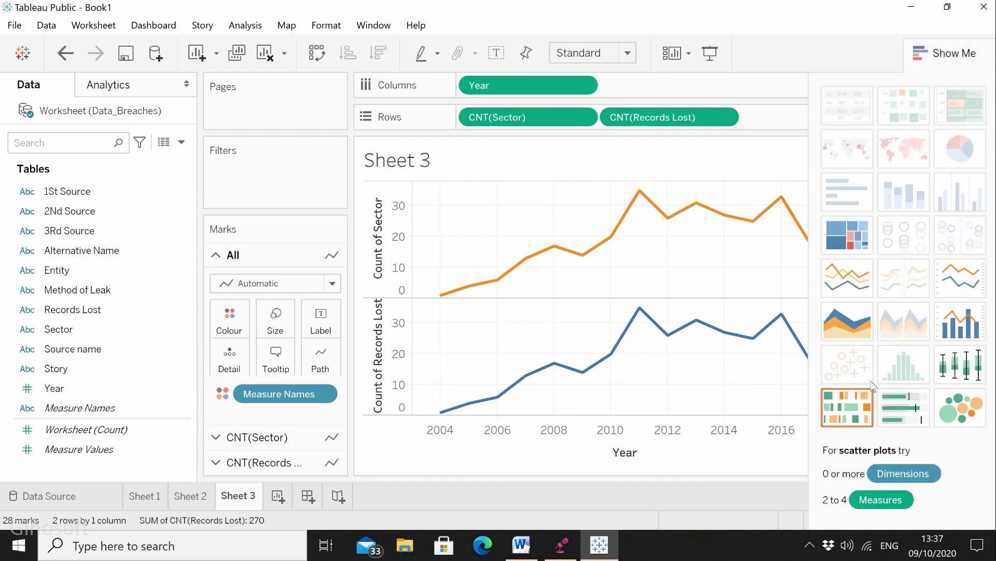
pyautogui.click(853, 324)
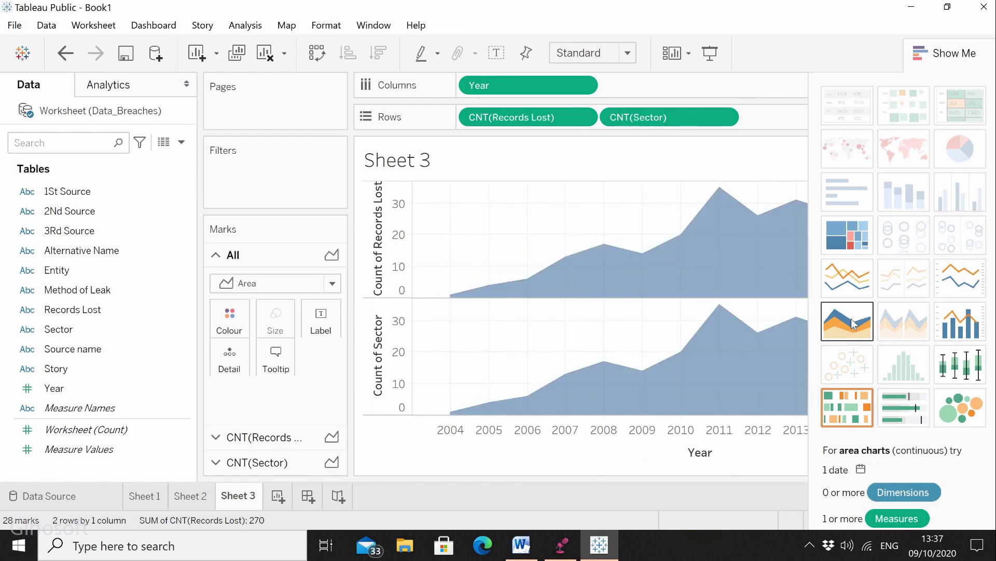
pyautogui.click(960, 409)
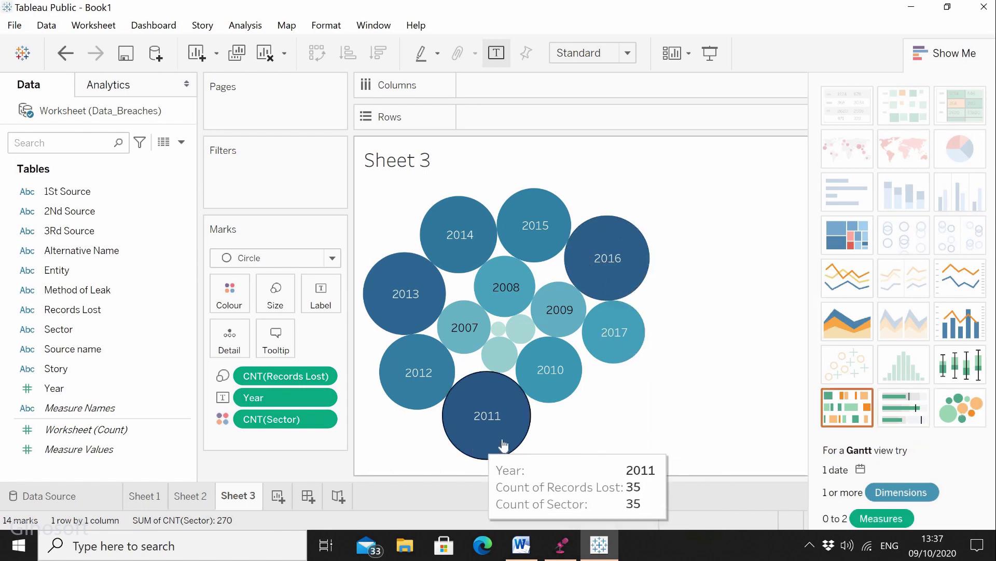
pyautogui.moveTo(392, 316)
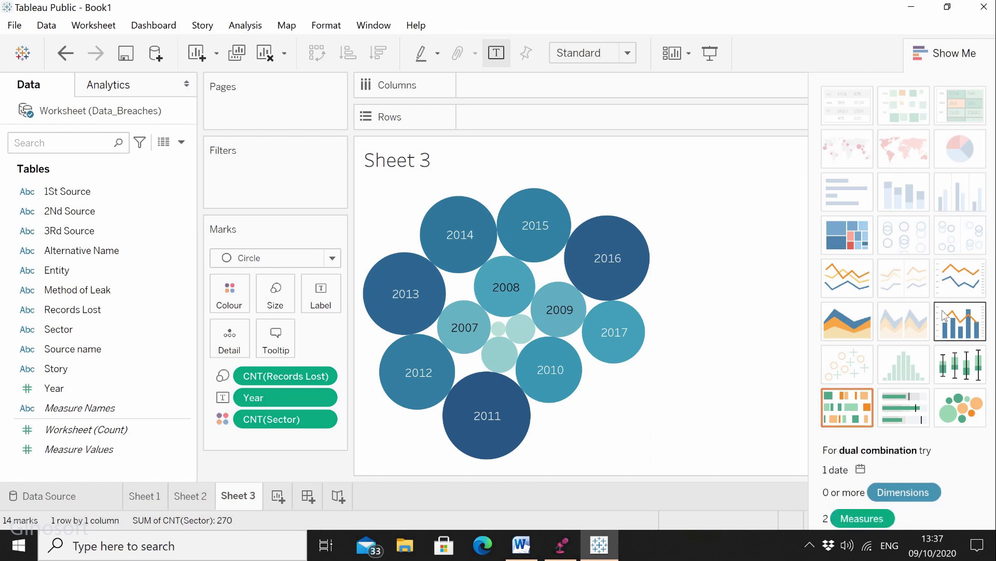
pyautogui.click(954, 326)
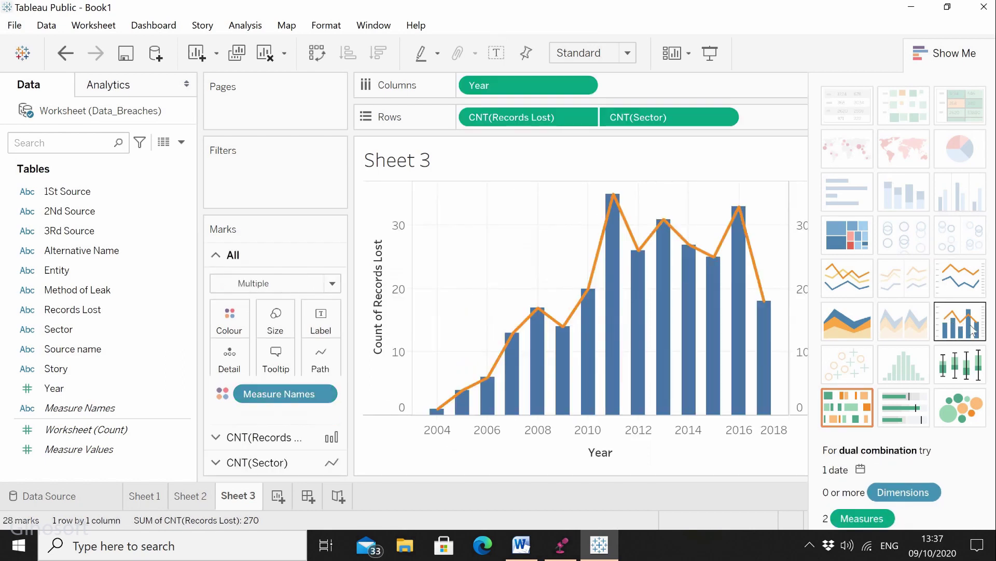
pyautogui.click(944, 53)
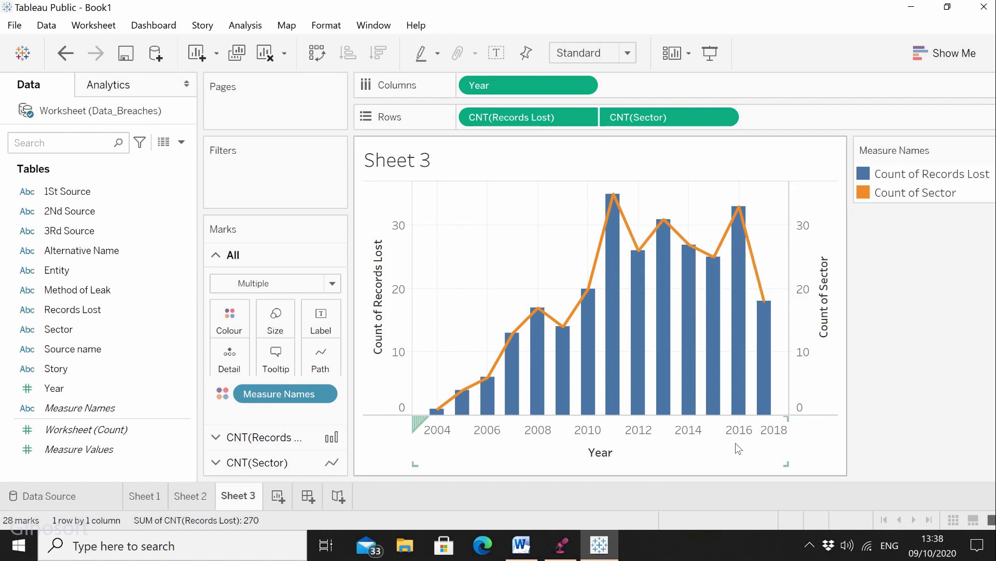
# Add a fourth worksheet, review the earlier sheets, and place Method of Leak on Sheet 4's rows.
pyautogui.click(277, 496)
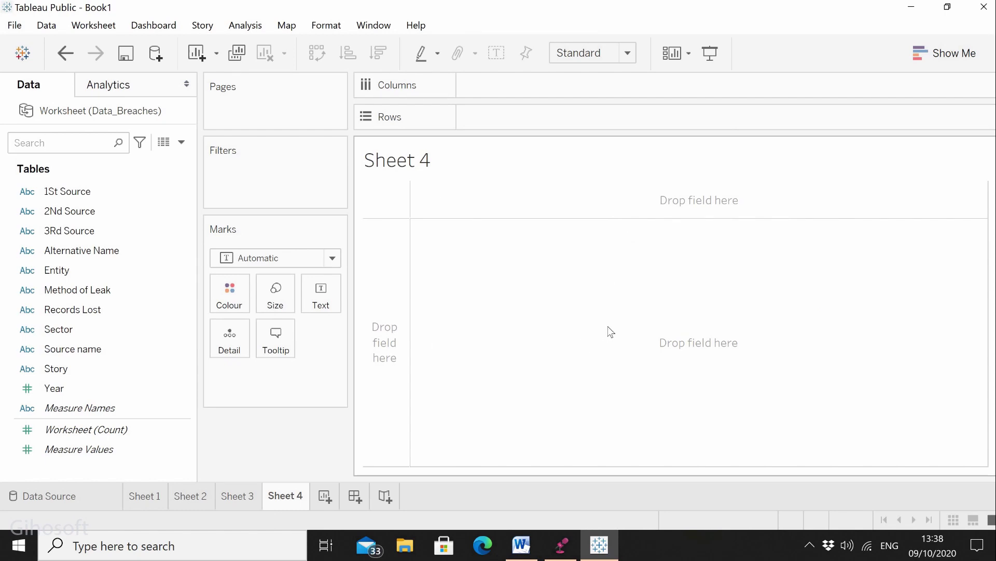
pyautogui.click(139, 500)
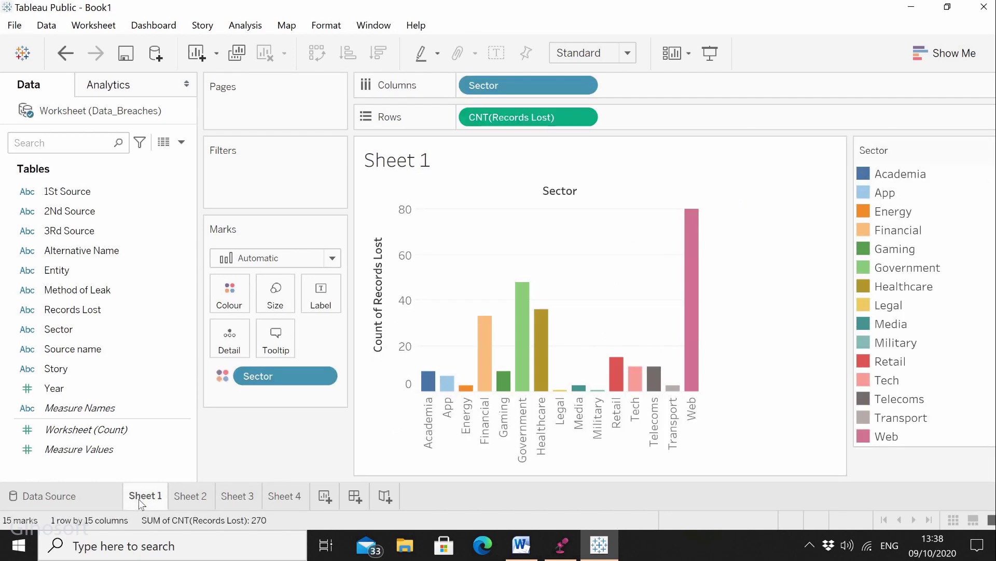
pyautogui.click(189, 499)
pyautogui.click(239, 498)
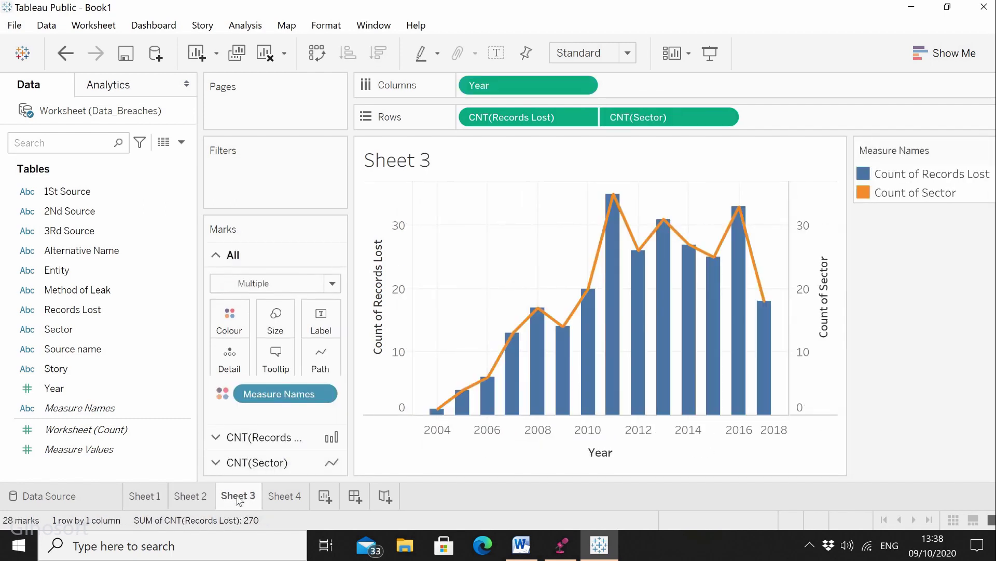
pyautogui.click(276, 499)
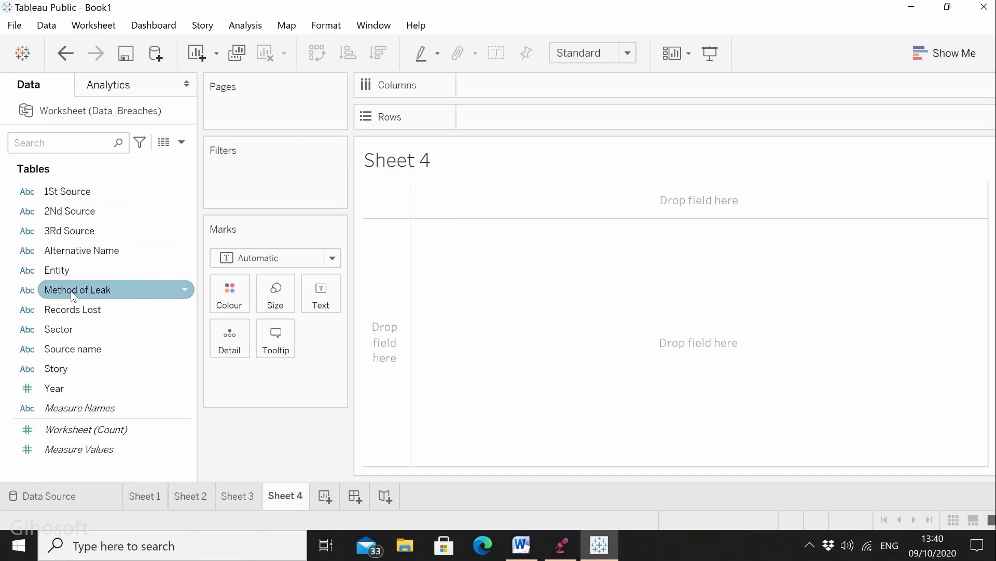
pyautogui.moveTo(71, 290); pyautogui.dragTo(498, 118)
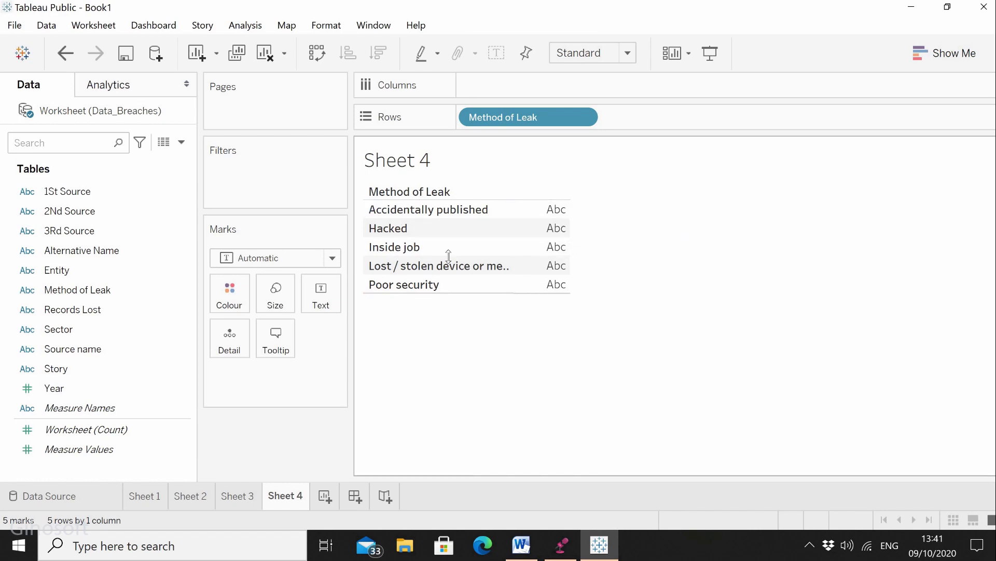
# Add Records Lost to Sheet 4's columns as a Count measure to chart it by Method of Leak.
pyautogui.click(70, 310)
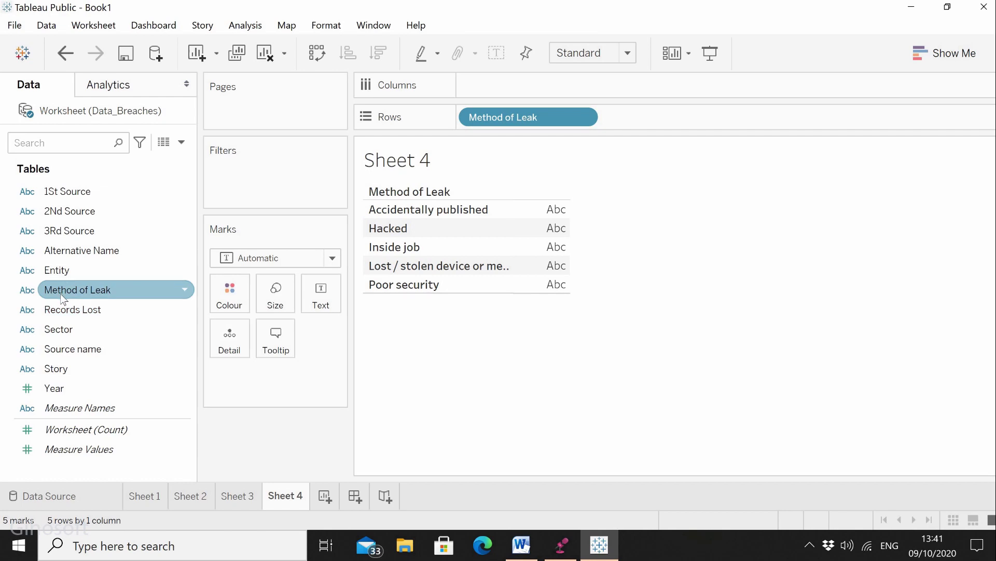
pyautogui.moveTo(58, 312); pyautogui.dragTo(486, 91)
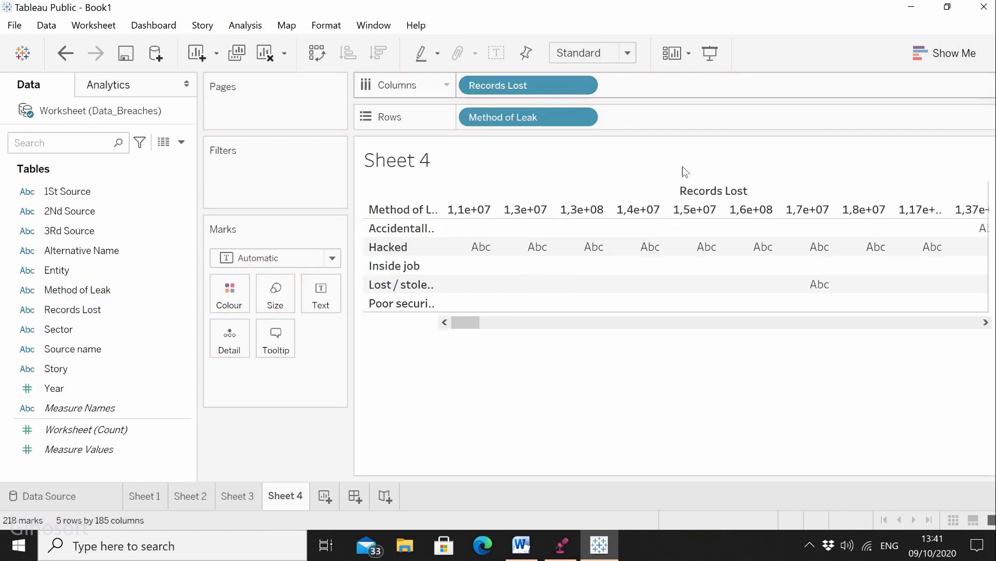
pyautogui.click(582, 85)
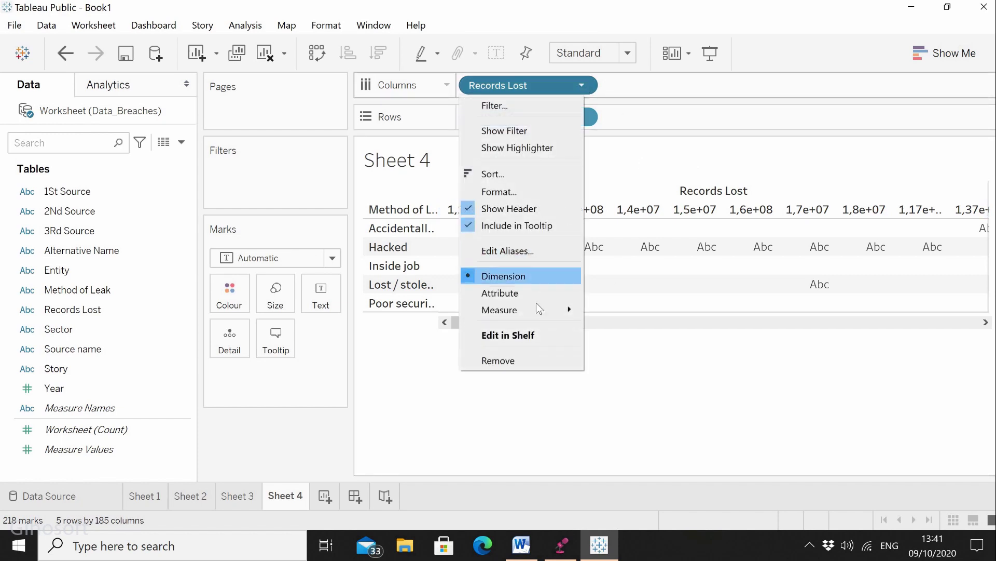
pyautogui.moveTo(535, 307)
pyautogui.click(625, 345)
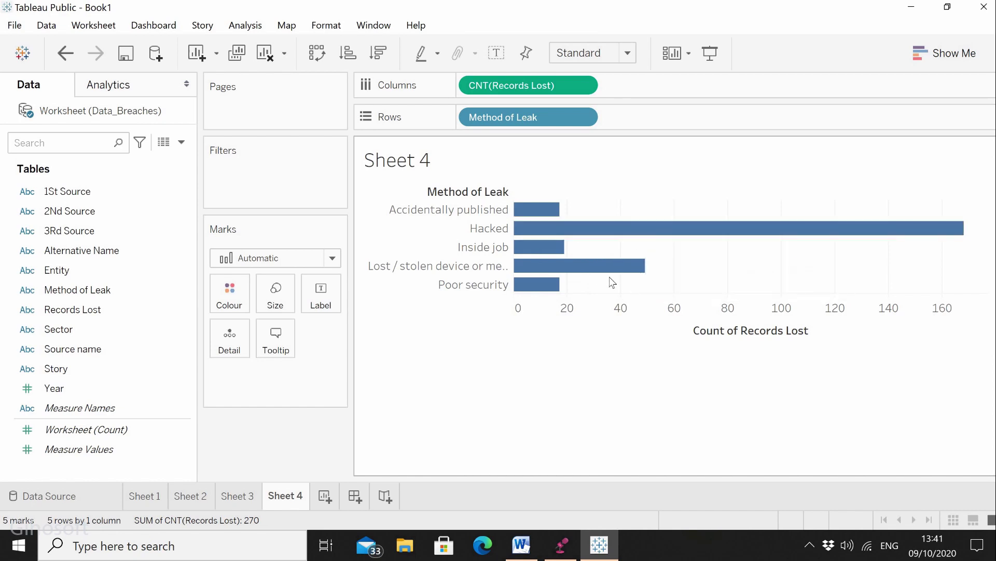
pyautogui.moveTo(596, 272)
# Try stacked bars, a heat map and a text table on Sheet 4 before returning to horizontal bars.
pyautogui.click(942, 53)
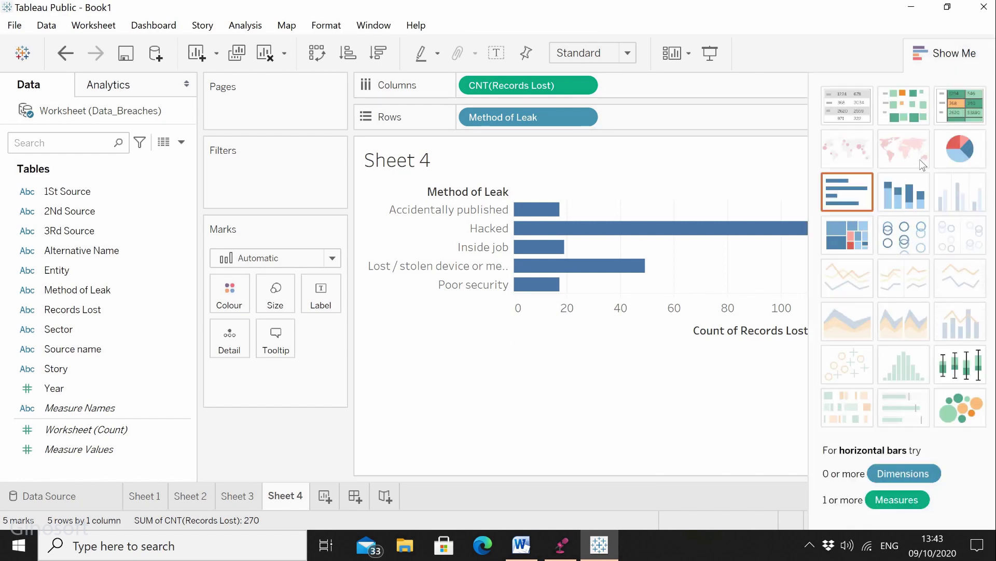
pyautogui.click(898, 188)
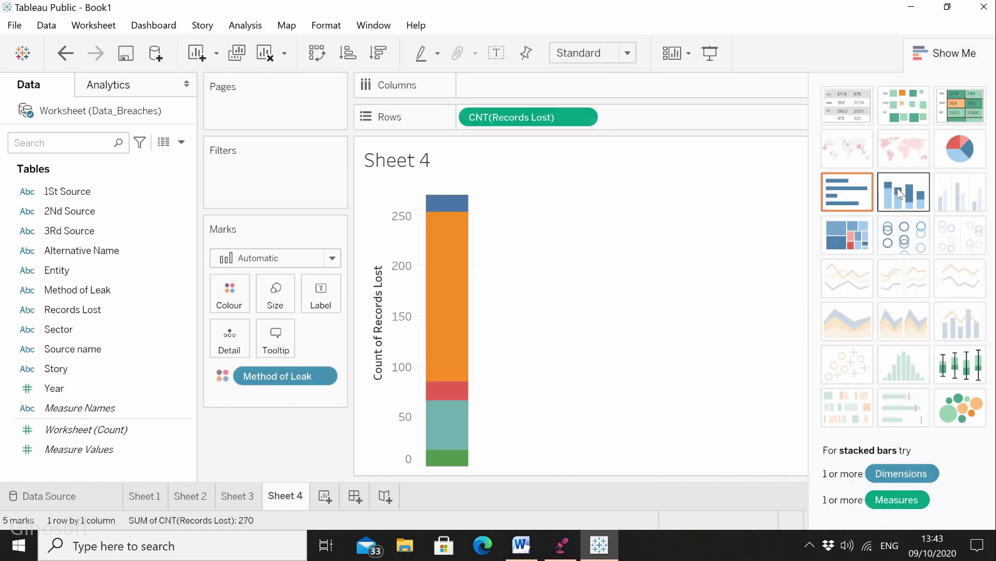
pyautogui.click(962, 108)
pyautogui.click(884, 111)
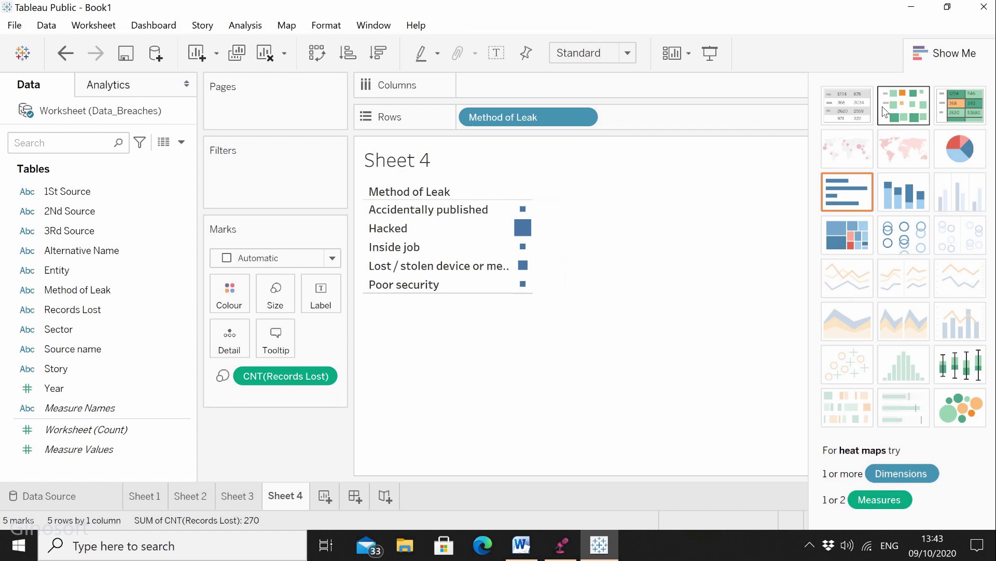
pyautogui.click(837, 117)
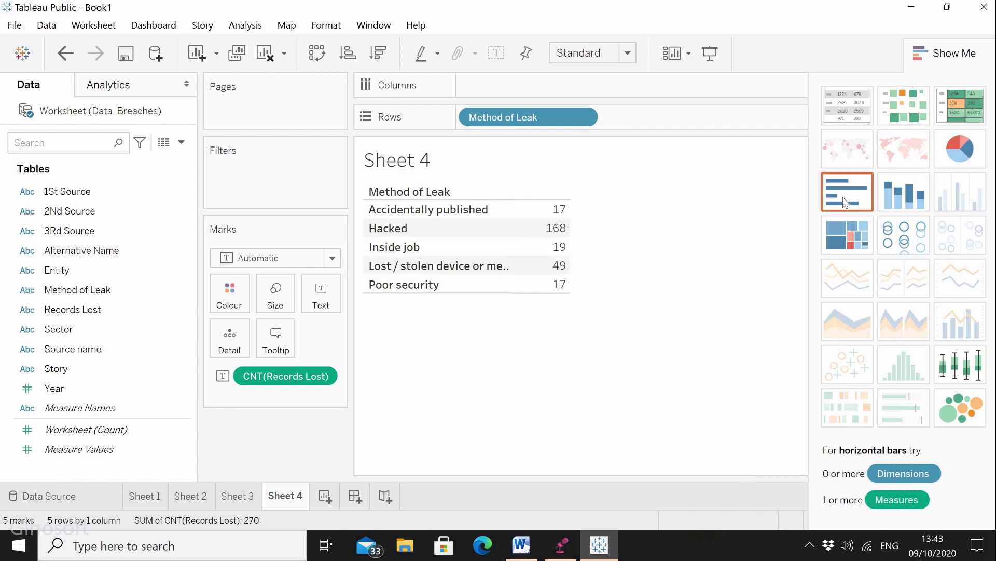
pyautogui.click(849, 171)
pyautogui.click(946, 57)
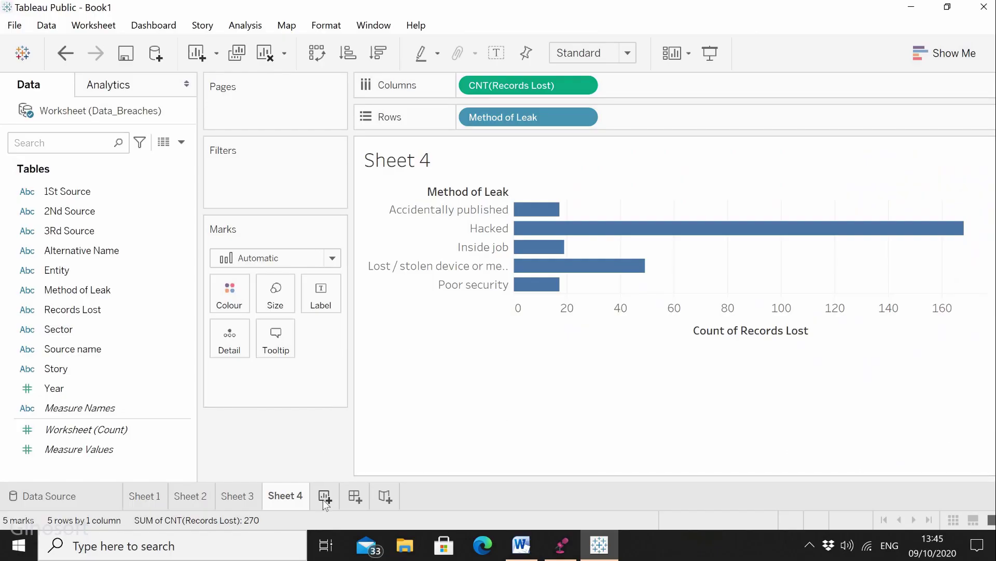
# Add a fifth worksheet and place Entity on its rows.
pyautogui.click(331, 501)
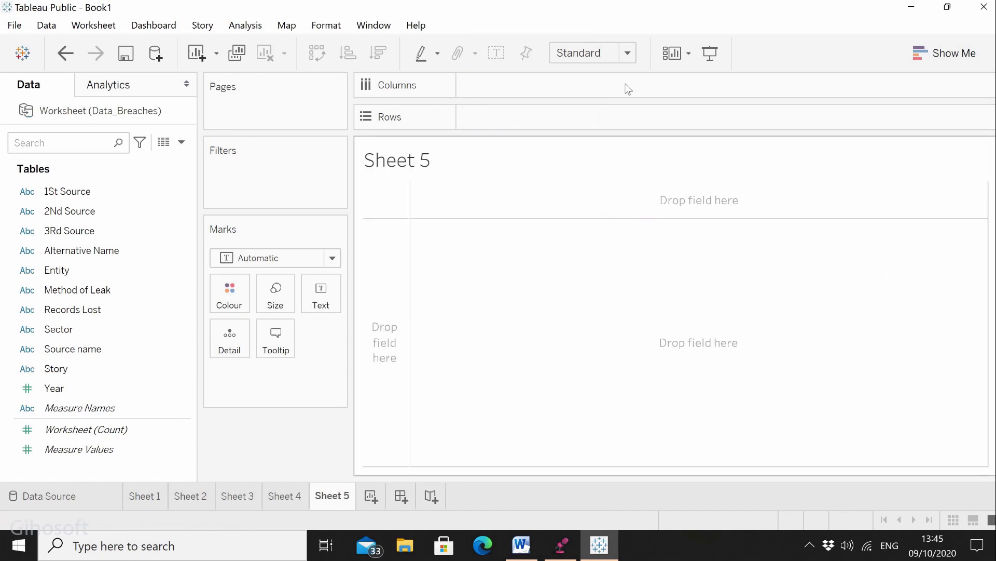
pyautogui.moveTo(79, 269); pyautogui.dragTo(503, 117)
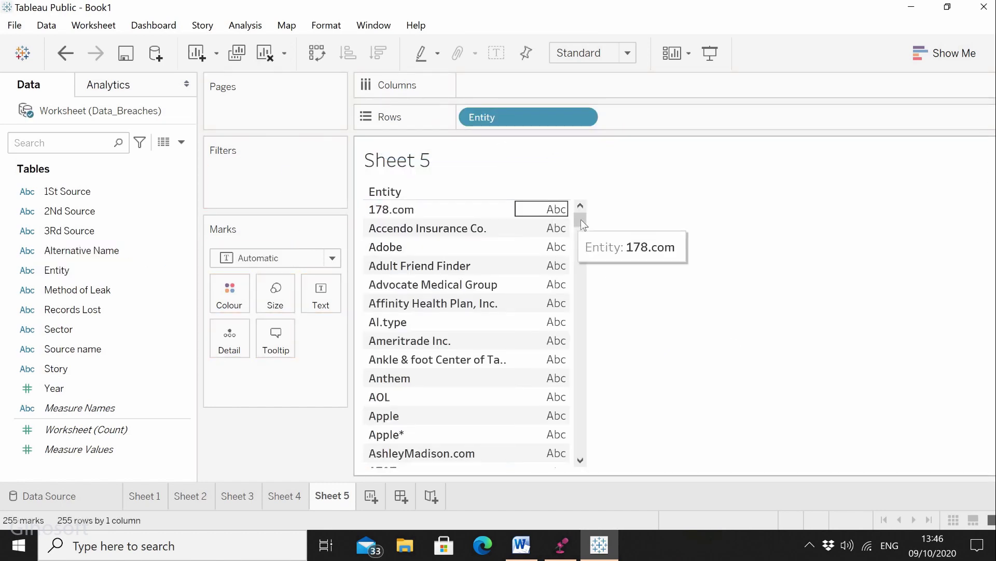
pyautogui.moveTo(581, 220); pyautogui.dragTo(582, 193)
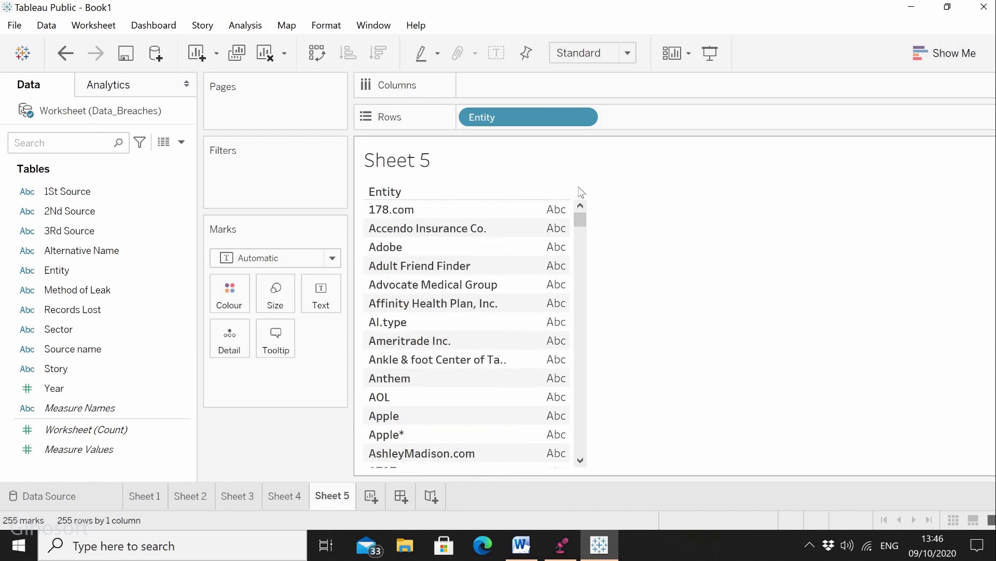
# Add Records Lost to Sheet 5's columns as a Count measure to chart it by Entity.
pyautogui.moveTo(62, 316); pyautogui.dragTo(494, 92)
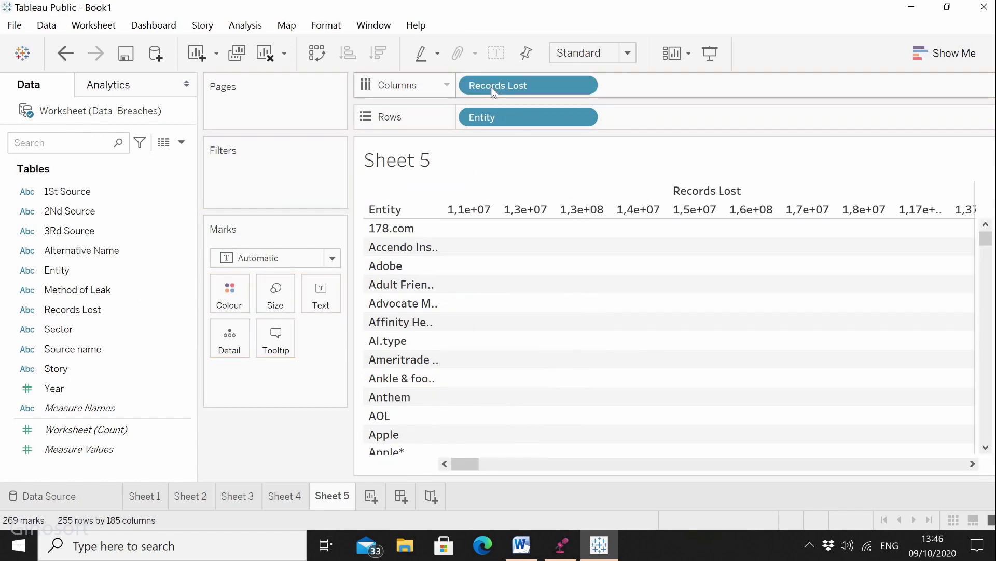
pyautogui.click(582, 86)
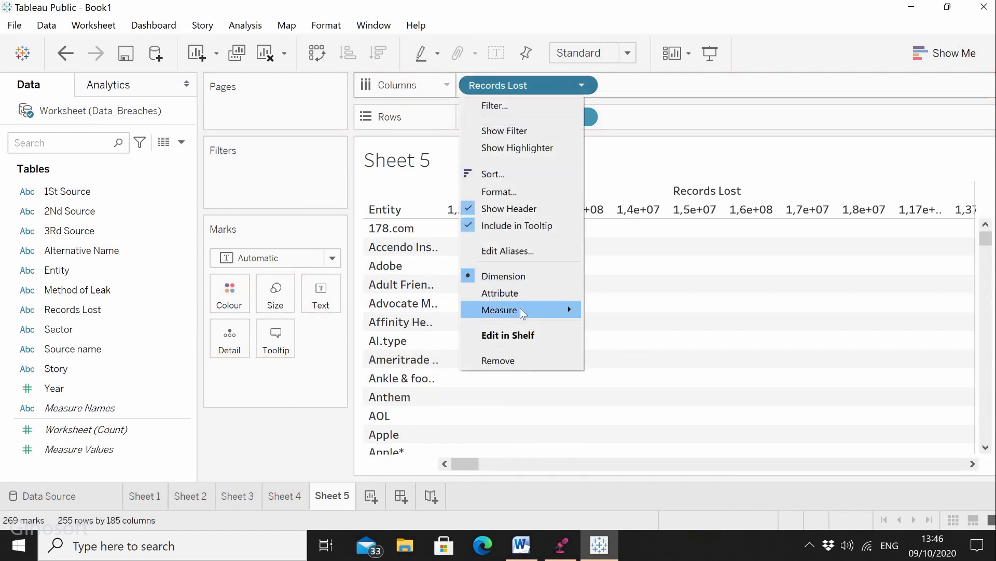
pyautogui.moveTo(540, 310)
pyautogui.click(642, 346)
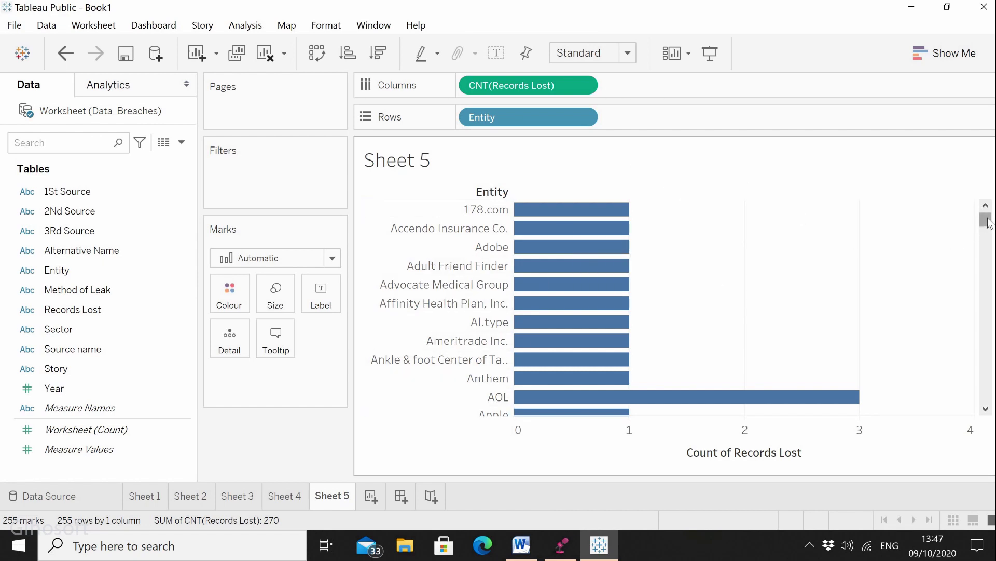
pyautogui.moveTo(988, 223)
pyautogui.mouseDown()
pyautogui.moveTo(991, 260)
pyautogui.moveTo(981, 209)
pyautogui.mouseUp()
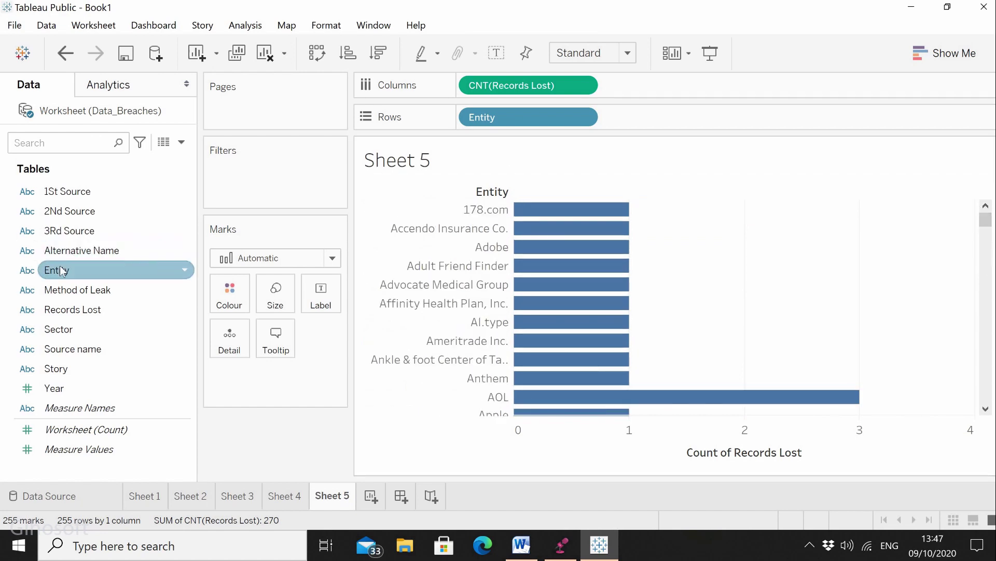
# Filter Sheet 5 by Entity, excluding 178.com, Accendo, Adult Friend Finder, Advocate Medical Group, AI.type, Ameritrade, Ankle & foot Center and Anthem.
pyautogui.moveTo(61, 270); pyautogui.dragTo(231, 169)
pyautogui.click(322, 142)
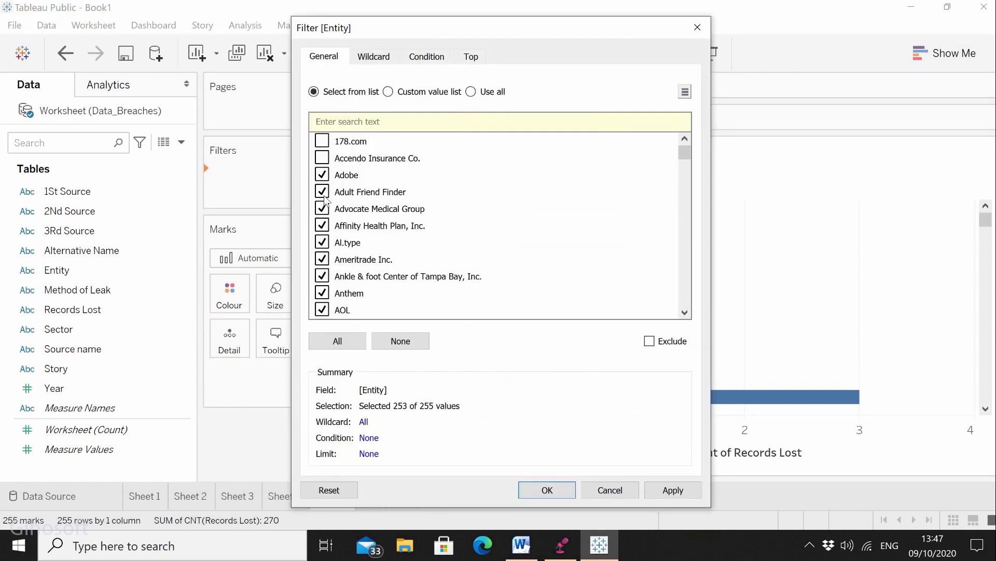
pyautogui.click(327, 233)
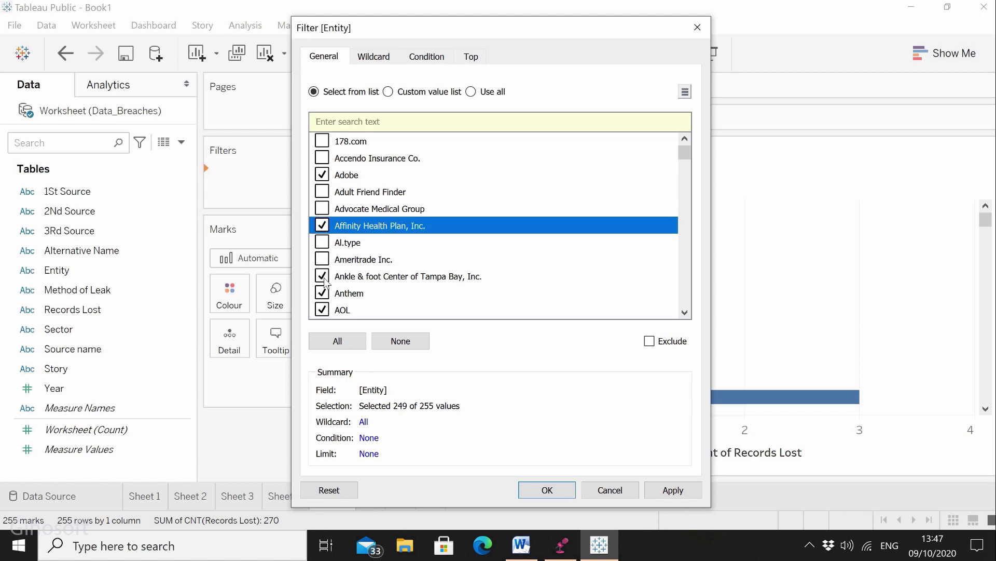
pyautogui.click(656, 491)
pyautogui.click(545, 489)
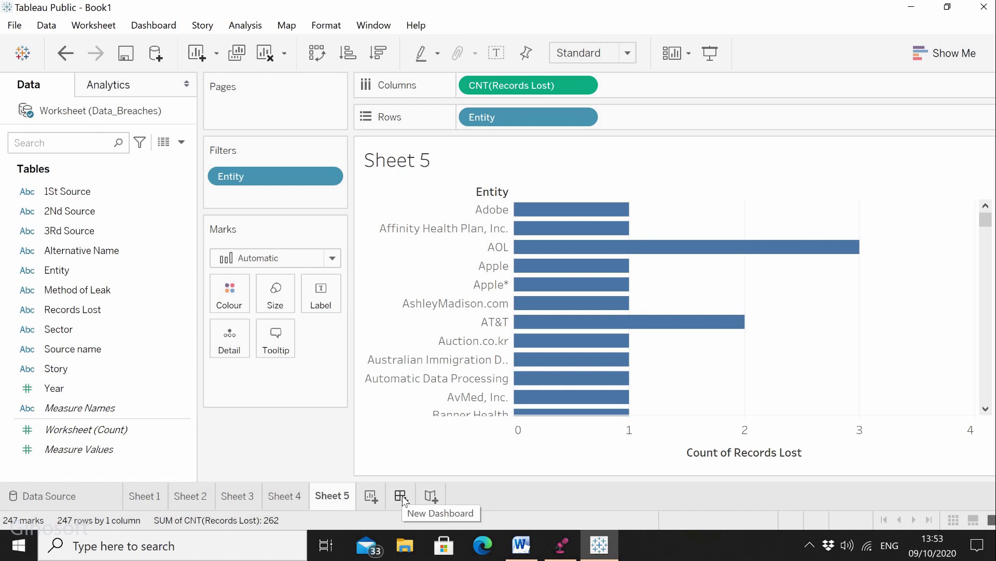
# Create a new dashboard for the workbook's five worksheets.
pyautogui.click(401, 496)
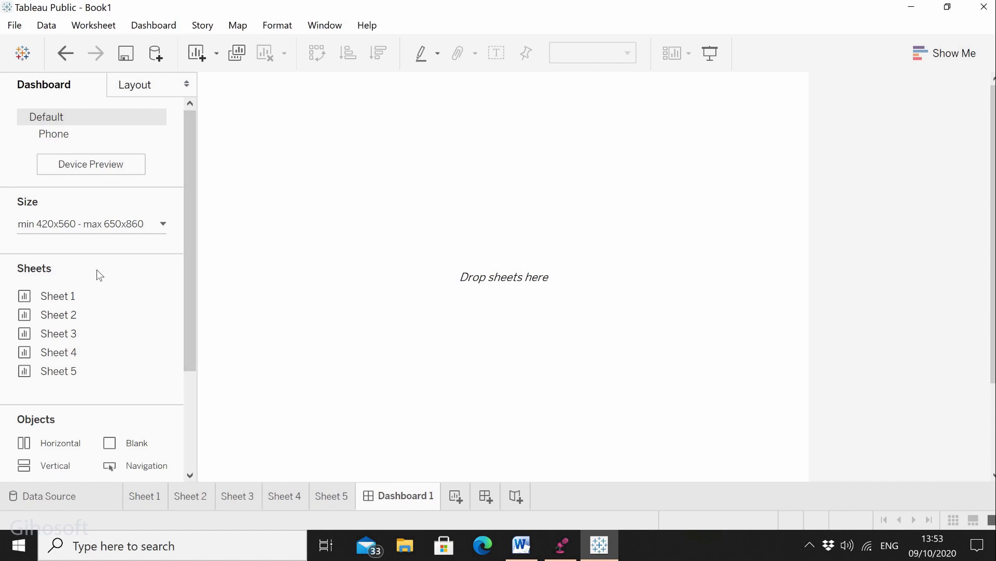
# Add Sheet 1 to the empty dashboard and remove its Sector colour legend.
pyautogui.moveTo(54, 300)
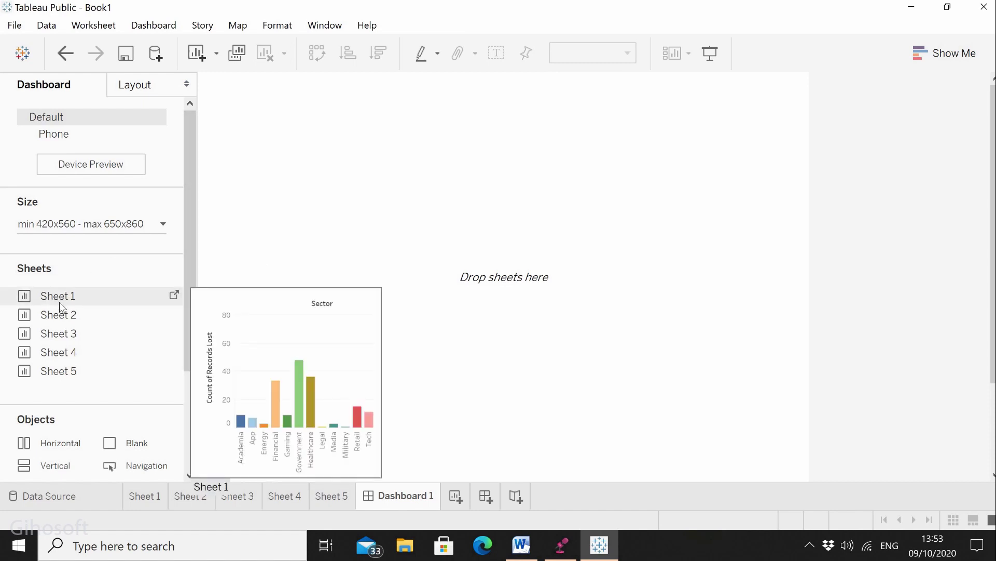
pyautogui.moveTo(60, 316)
pyautogui.moveTo(60, 338)
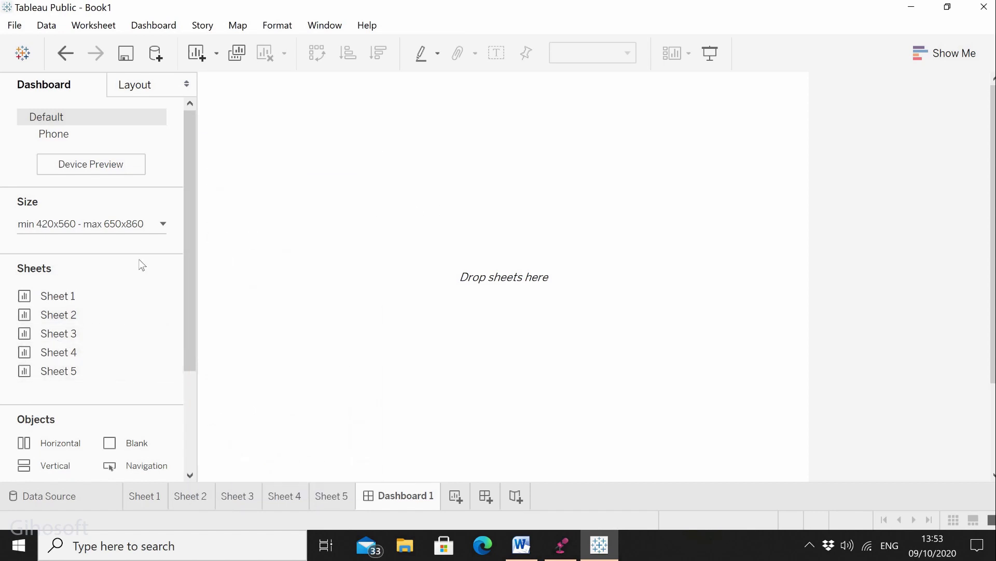
pyautogui.moveTo(54, 292); pyautogui.dragTo(265, 128)
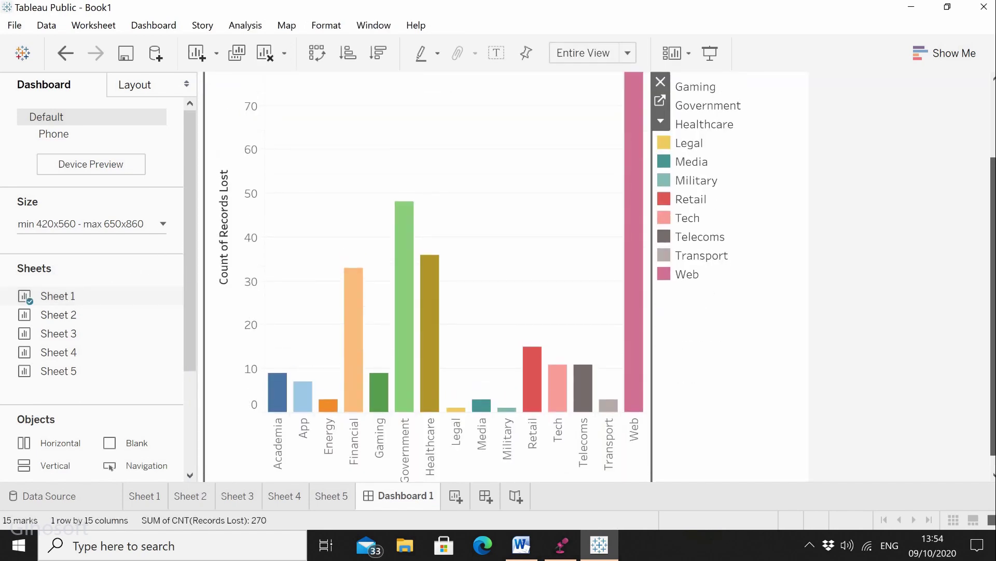
pyautogui.click(735, 204)
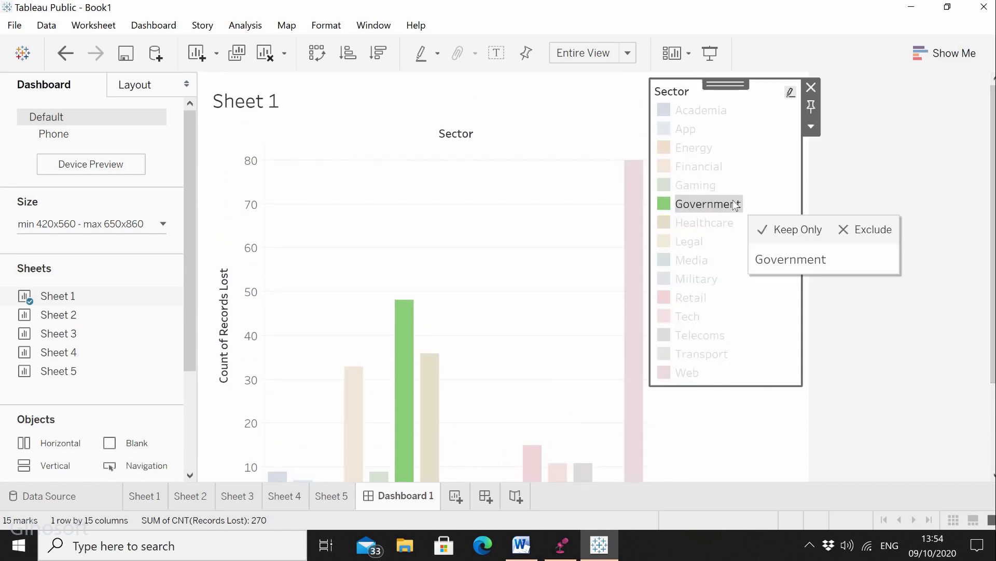
pyautogui.click(811, 88)
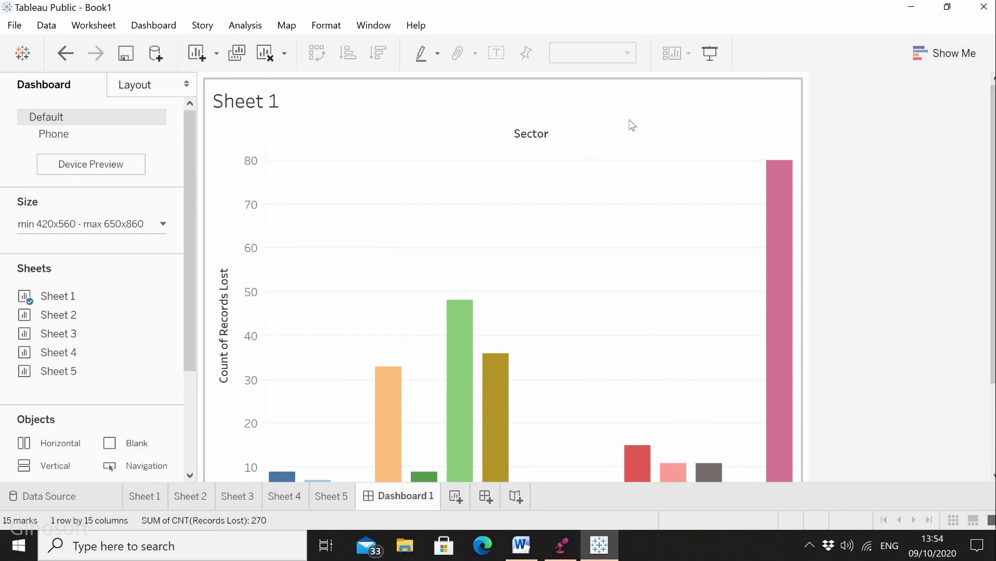
# Make the Sheet 1 chart floating, enlarge it, and move it to the dashboard's upper-left corner.
pyautogui.click(632, 125)
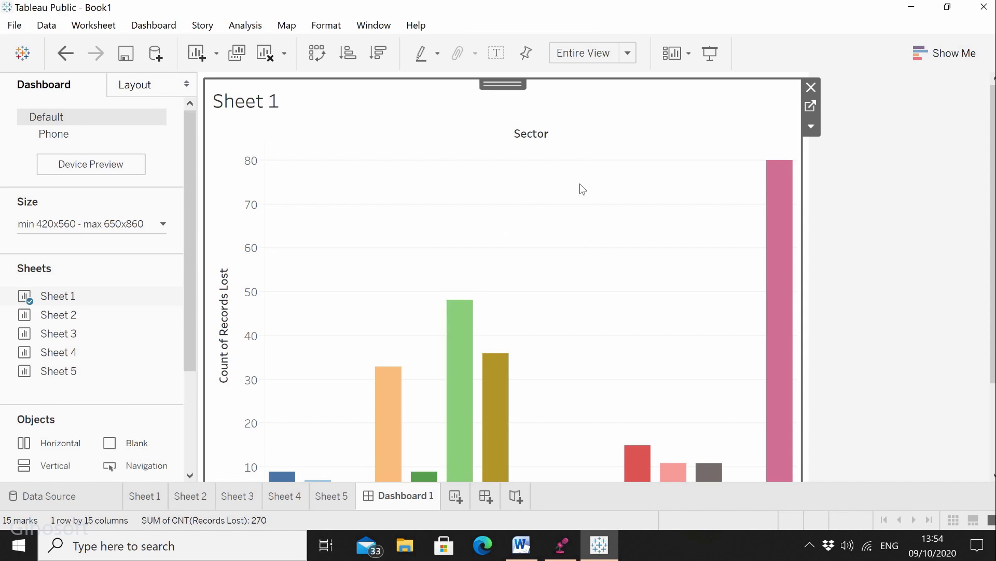
pyautogui.click(812, 127)
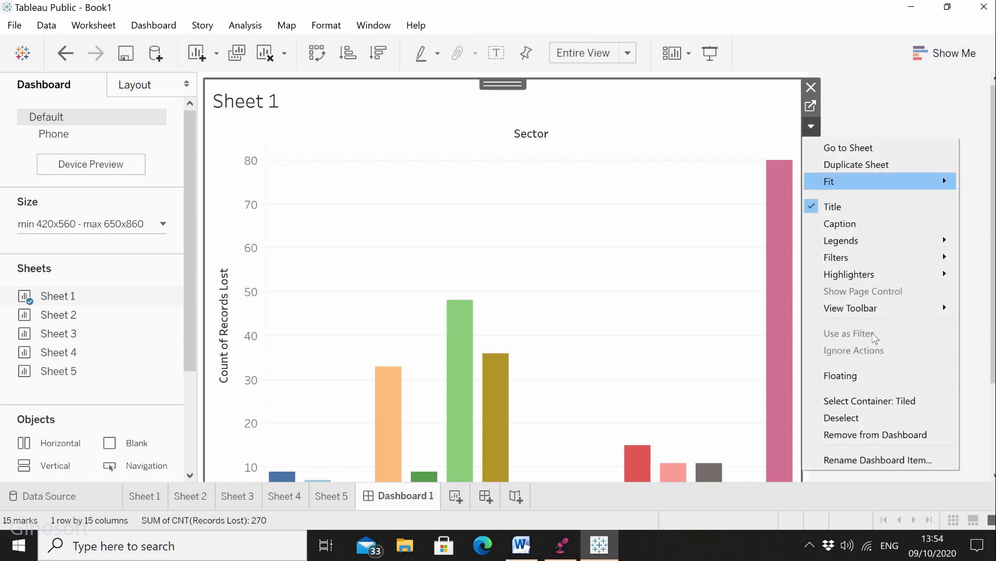
pyautogui.click(865, 375)
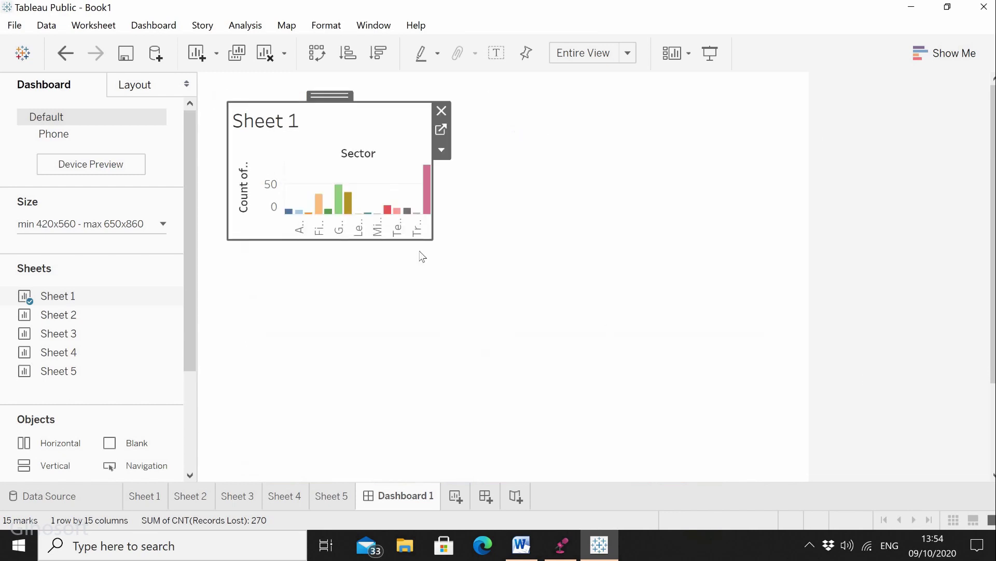
pyautogui.moveTo(437, 241); pyautogui.dragTo(582, 332)
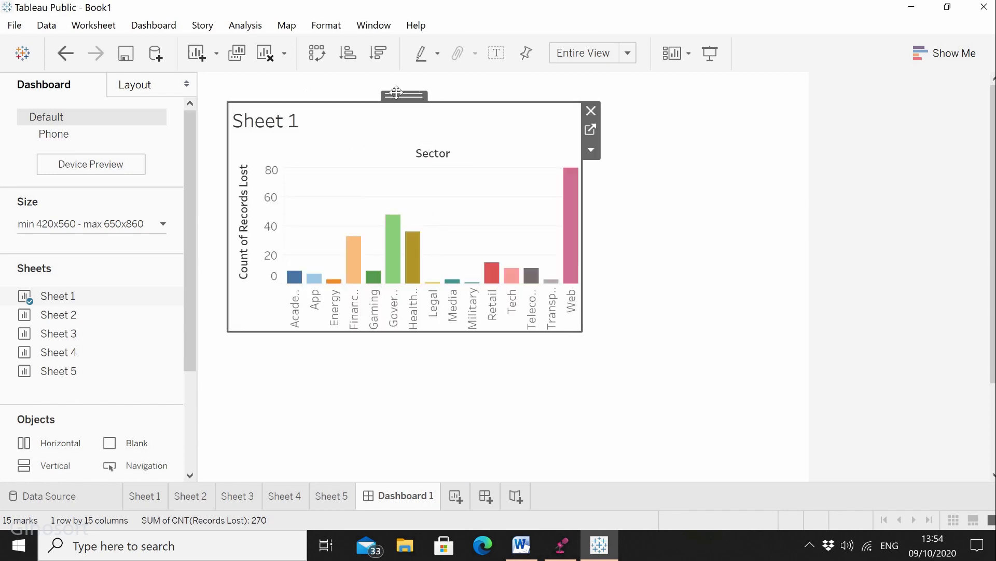
pyautogui.moveTo(397, 94); pyautogui.dragTo(374, 77)
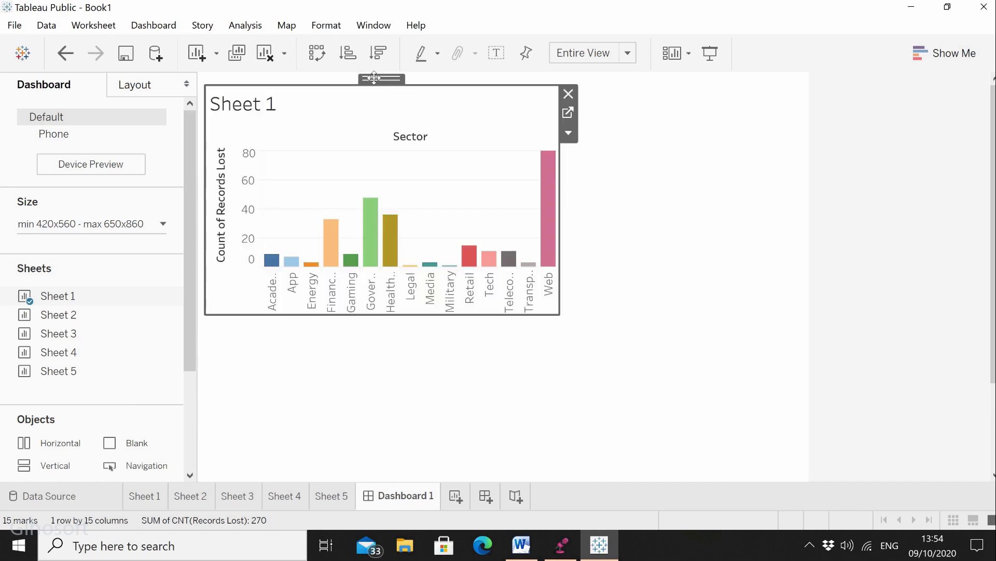
pyautogui.click(599, 220)
# Add Sheet 2 to the dashboard as a floating chart and place it below the Sheet 1 chart.
pyautogui.scroll(-1, 595, 218)
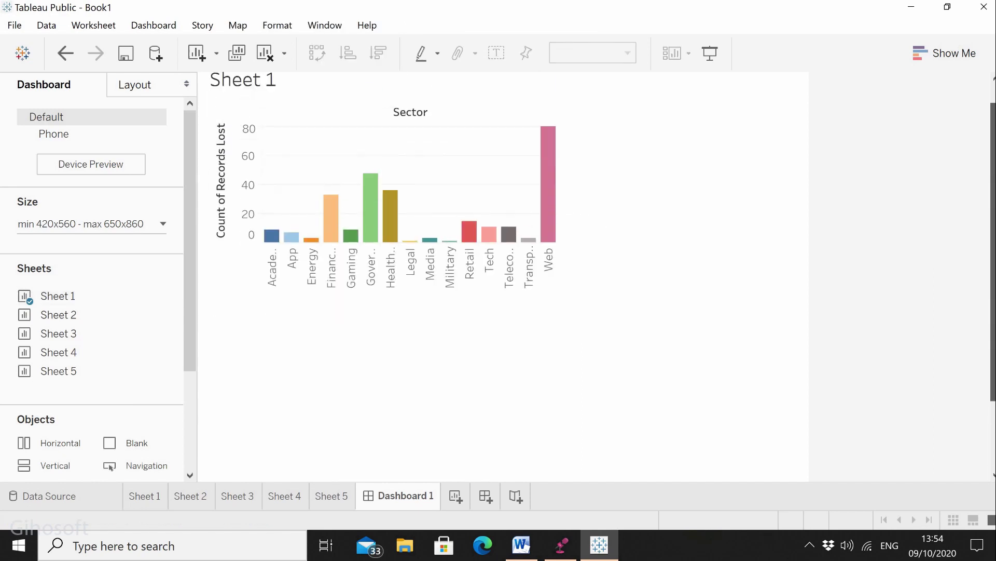
pyautogui.moveTo(83, 315); pyautogui.dragTo(321, 353)
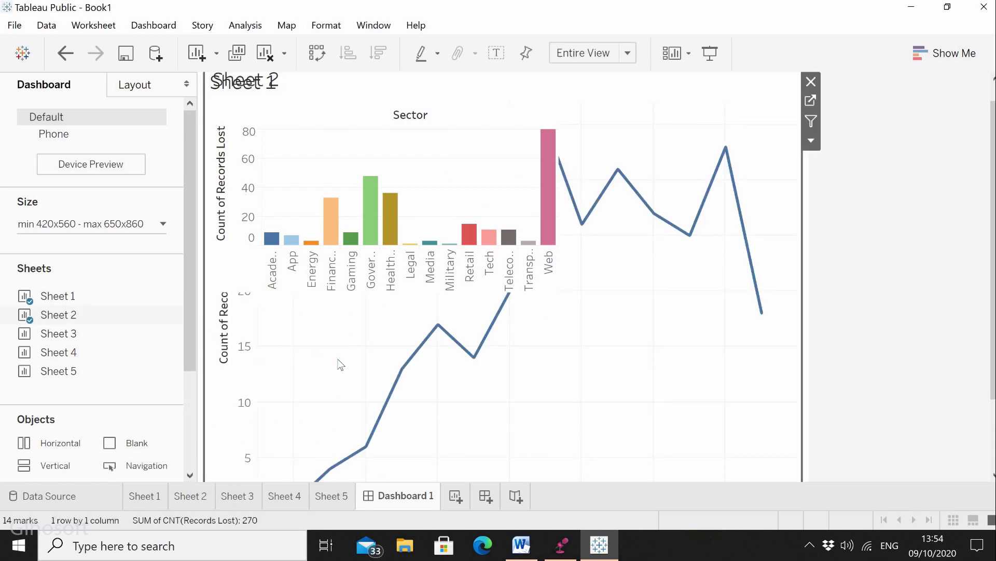
pyautogui.scroll(1, 480, 358)
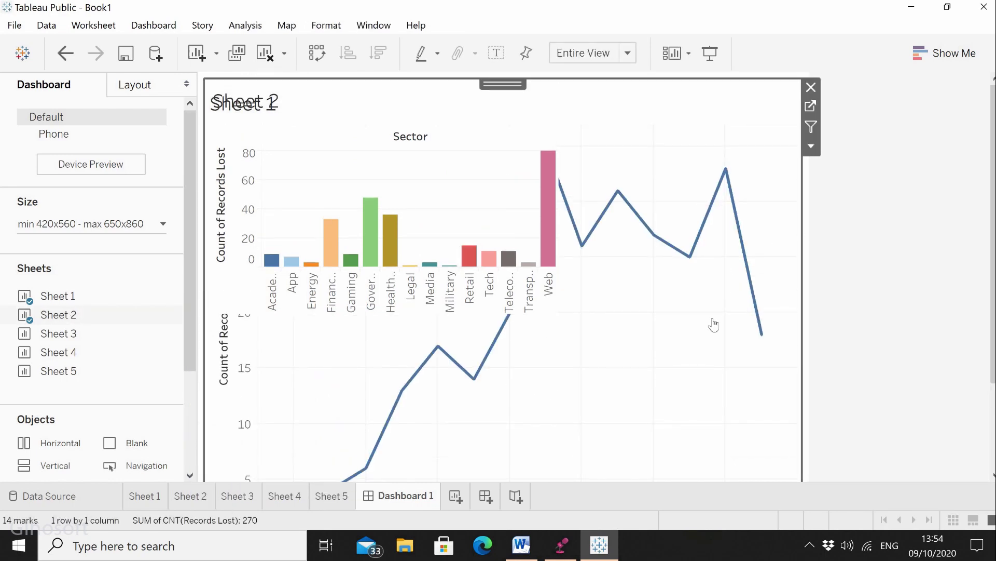
pyautogui.click(812, 148)
pyautogui.moveTo(822, 317)
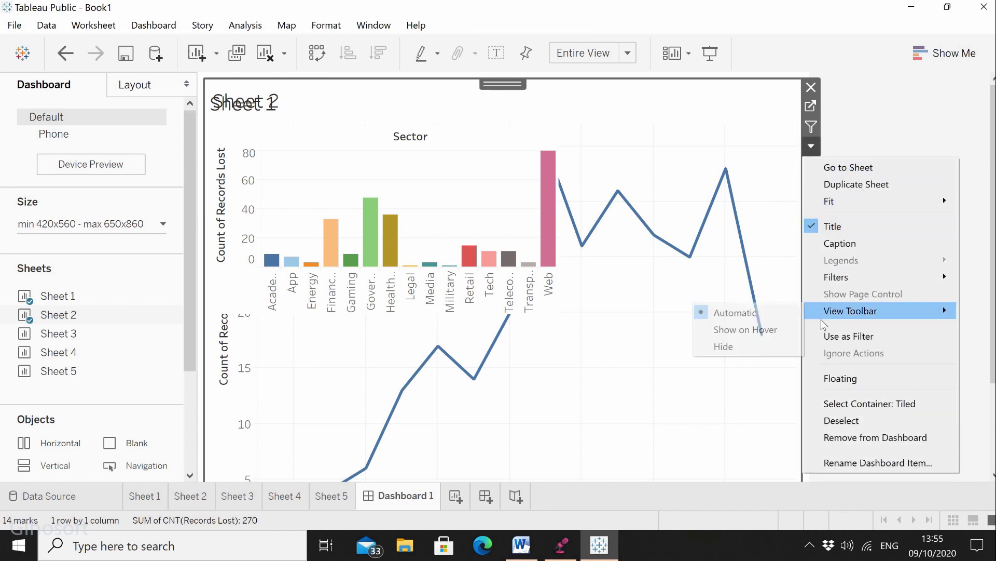
pyautogui.click(829, 380)
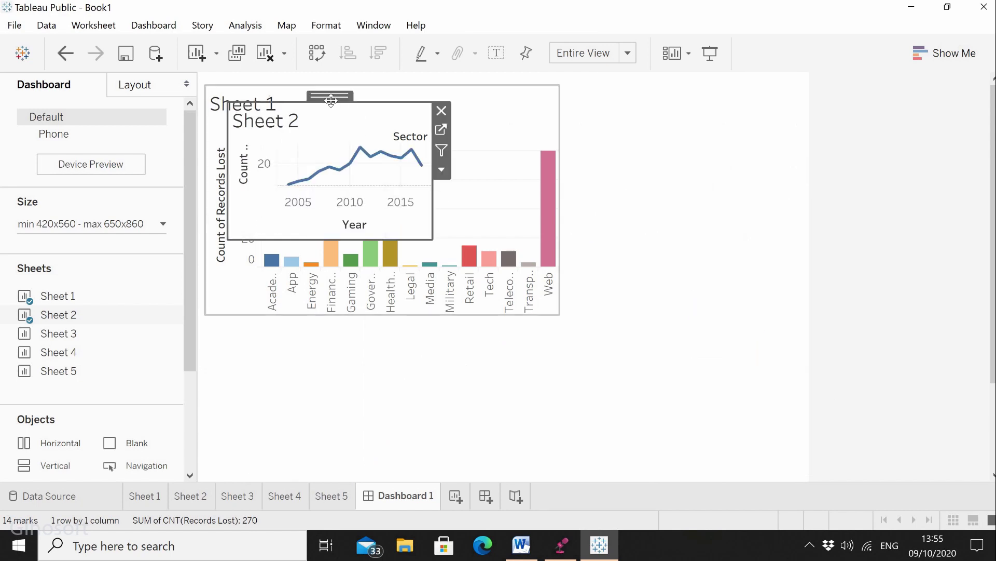
pyautogui.moveTo(330, 96); pyautogui.dragTo(345, 358)
pyautogui.scroll(-2, 363, 311)
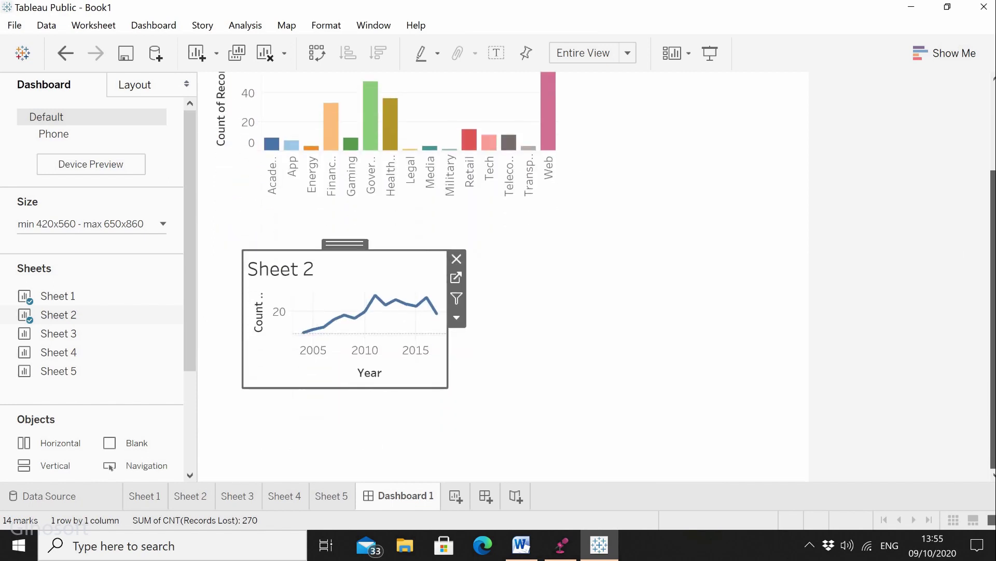
pyautogui.scroll(2, 364, 312)
# Hide the titles of the Sheet 1 and Sheet 2 charts on the dashboard.
pyautogui.click(522, 185)
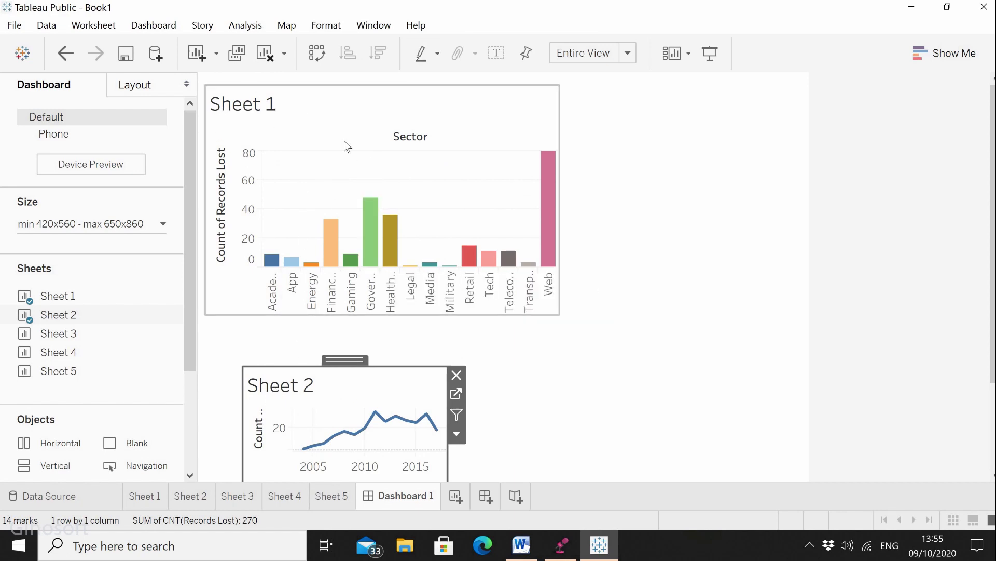
pyautogui.click(297, 118)
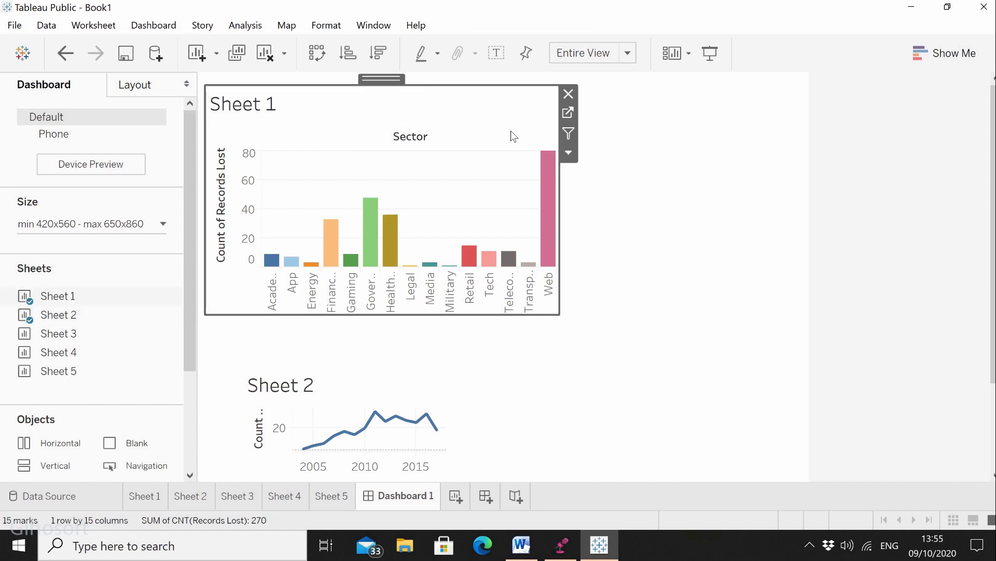
pyautogui.click(569, 153)
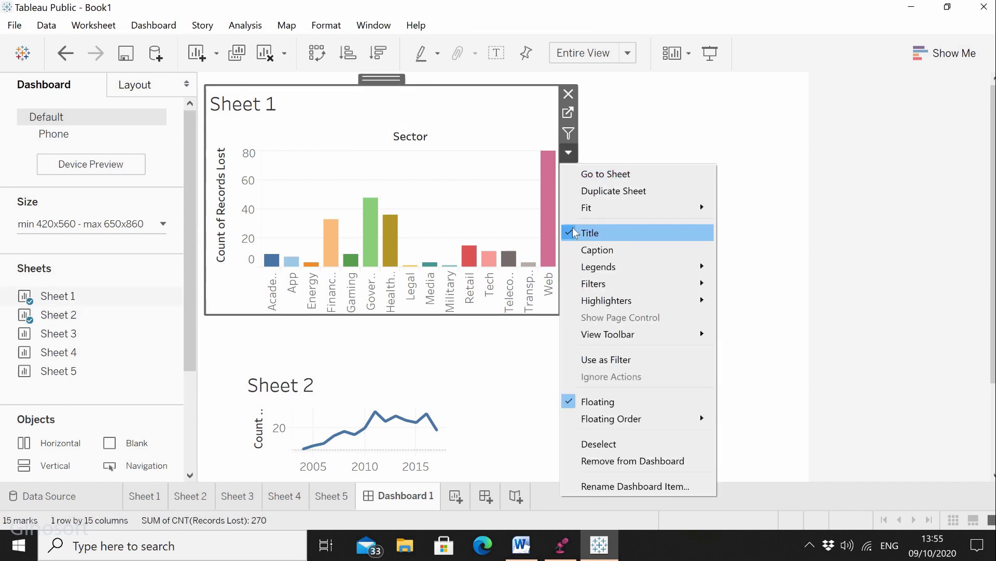
pyautogui.click(590, 233)
pyautogui.click(597, 244)
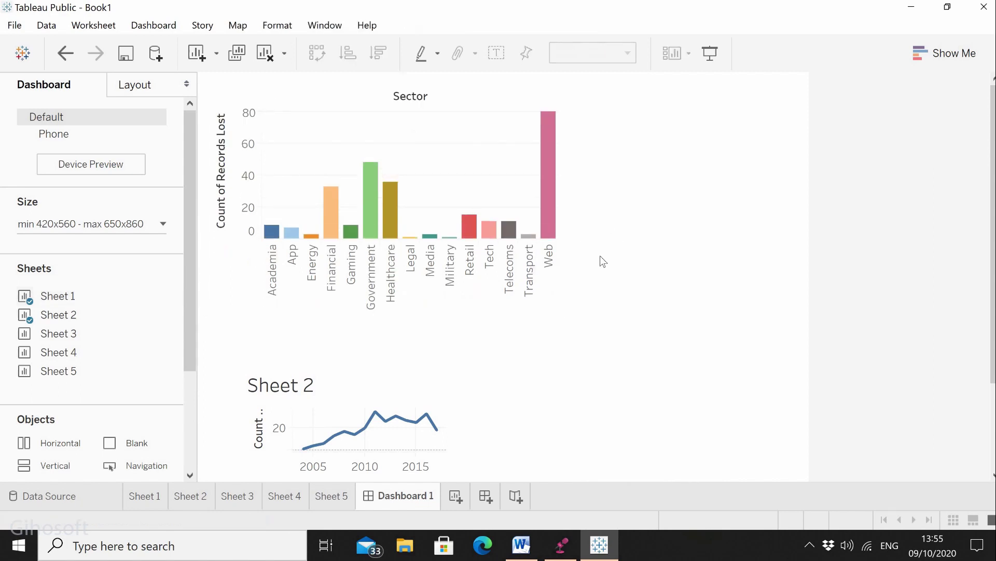
pyautogui.click(371, 391)
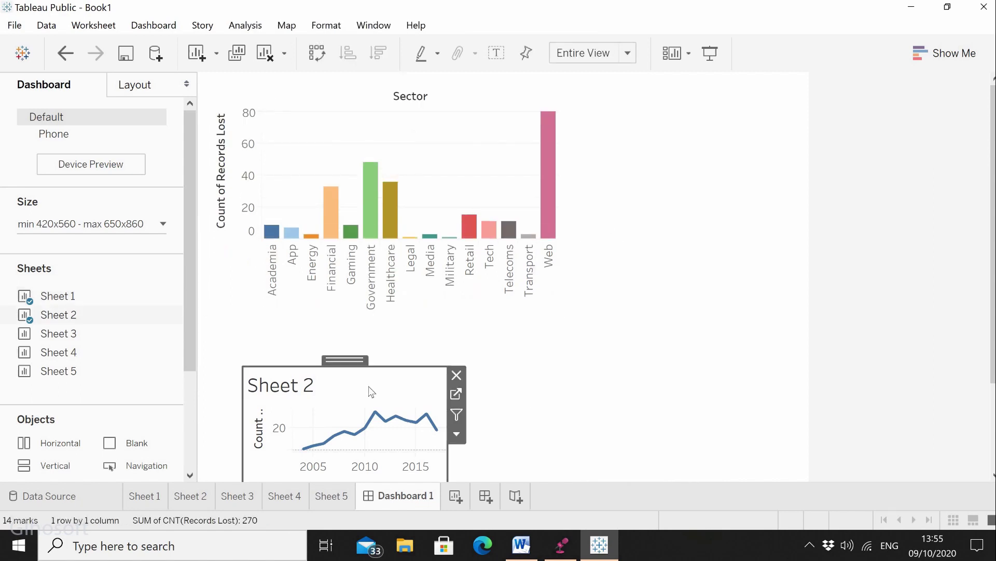
pyautogui.click(456, 433)
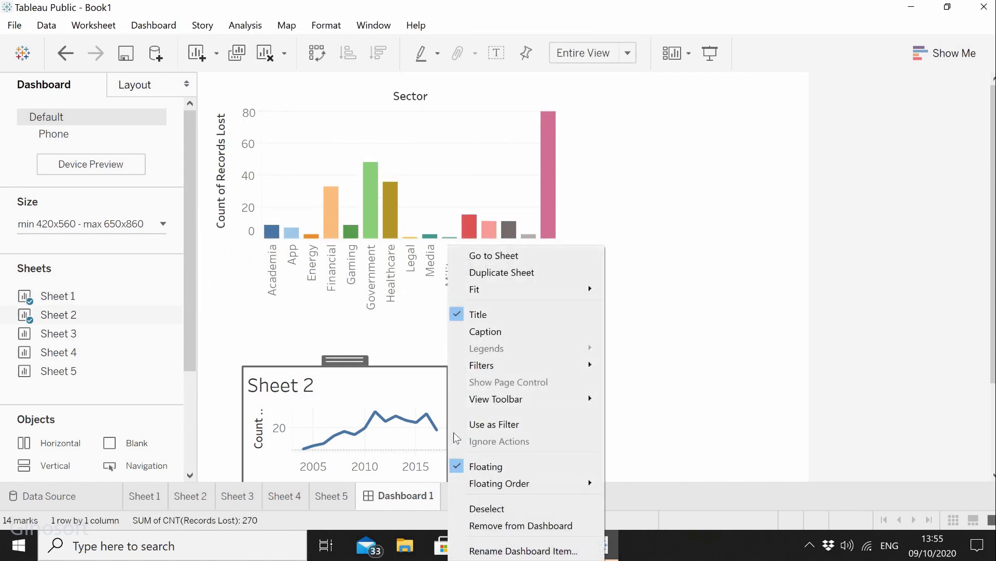
pyautogui.click(514, 316)
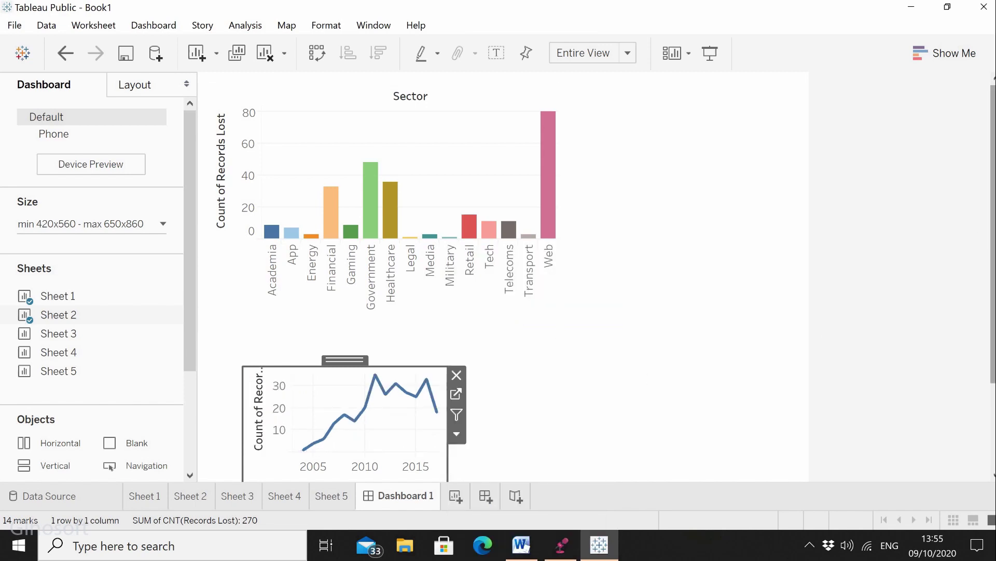
# Move the Year line chart closer beneath the Sector bar chart and enlarge it to nearly the dashboard's width.
pyautogui.scroll(-2, 409, 306)
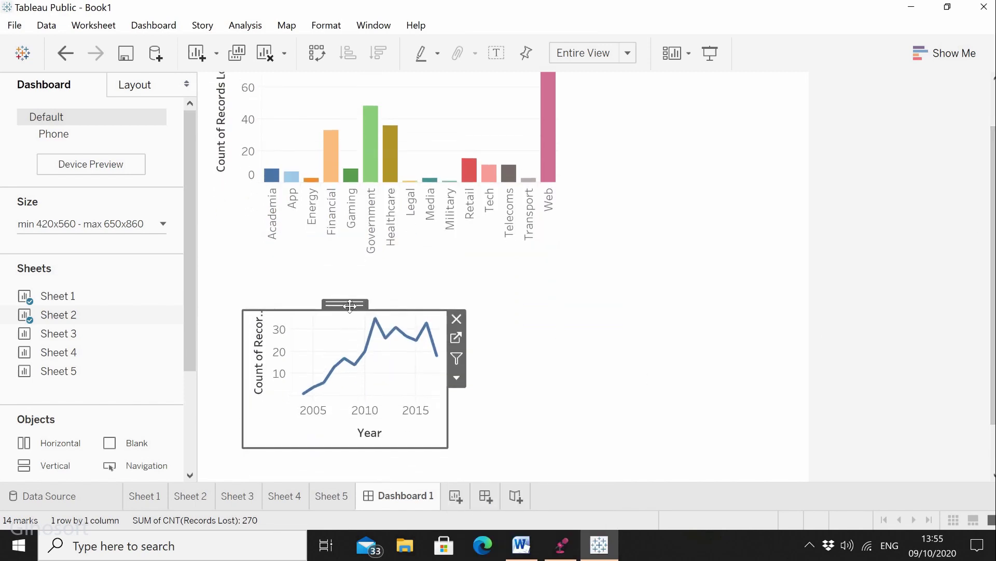
pyautogui.moveTo(346, 304); pyautogui.dragTo(347, 273)
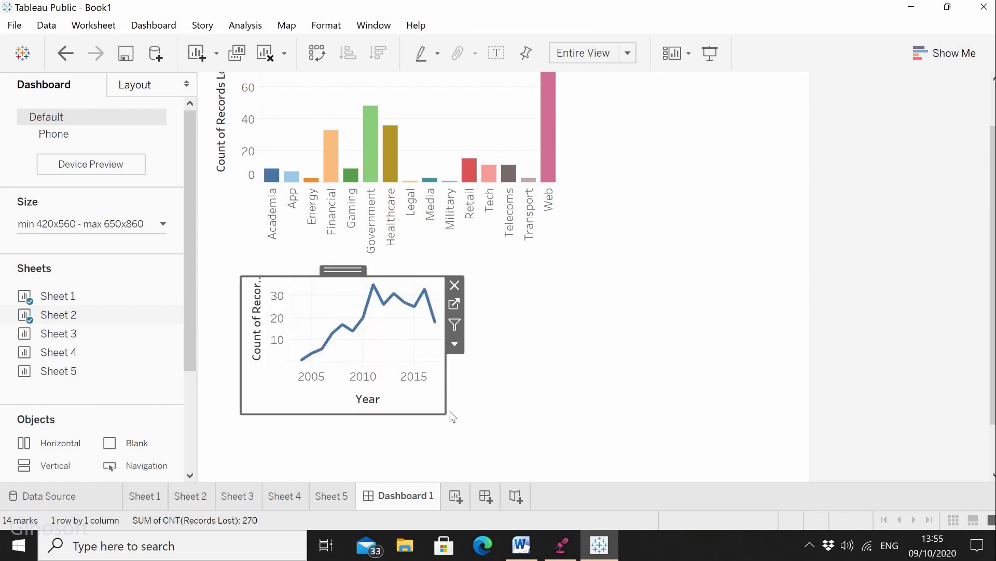
pyautogui.moveTo(443, 412); pyautogui.dragTo(649, 473)
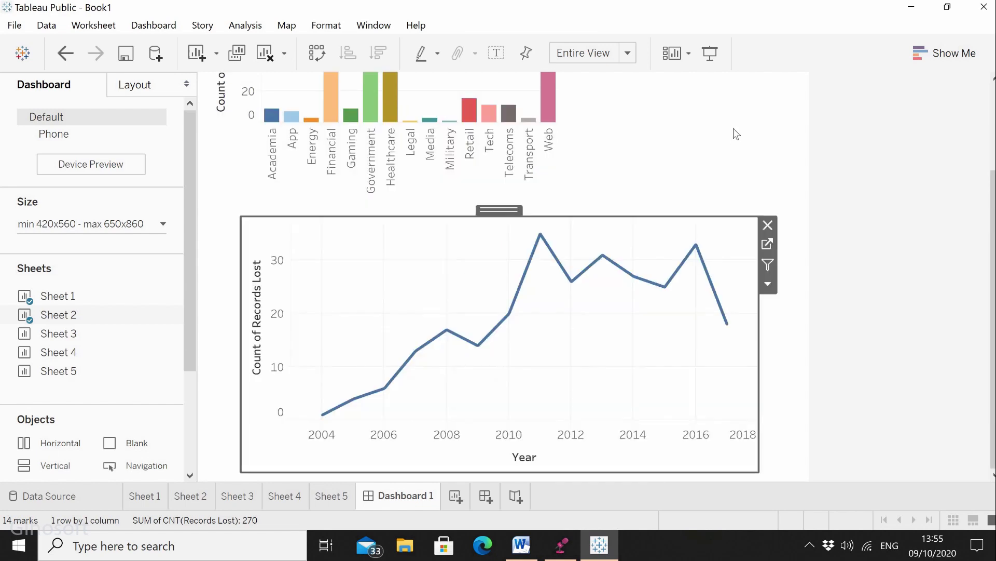
pyautogui.click(779, 182)
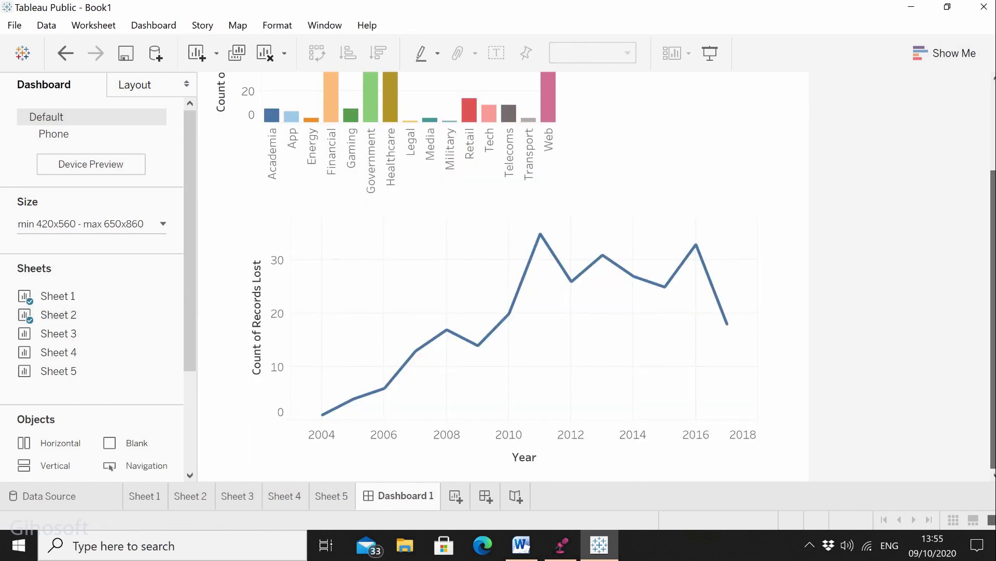
# Reposition and widen the Sector bar chart so its side edges line up with the Year line chart below.
pyautogui.scroll(1, 780, 181)
pyautogui.scroll(2, 457, 211)
pyautogui.click(467, 93)
pyautogui.moveTo(467, 93); pyautogui.dragTo(519, 80)
pyautogui.moveTo(270, 140); pyautogui.dragTo(266, 130)
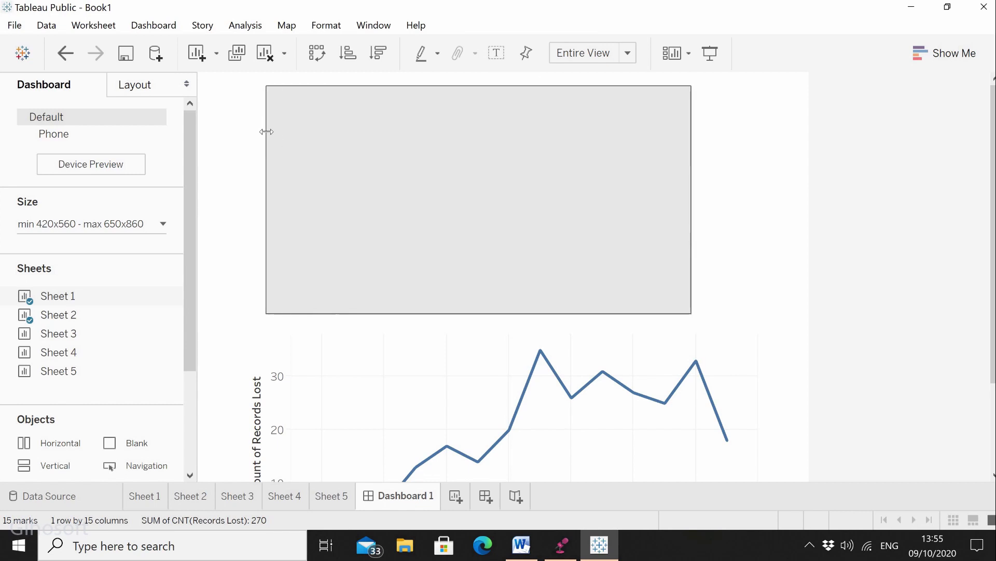
pyautogui.moveTo(695, 188); pyautogui.dragTo(755, 200)
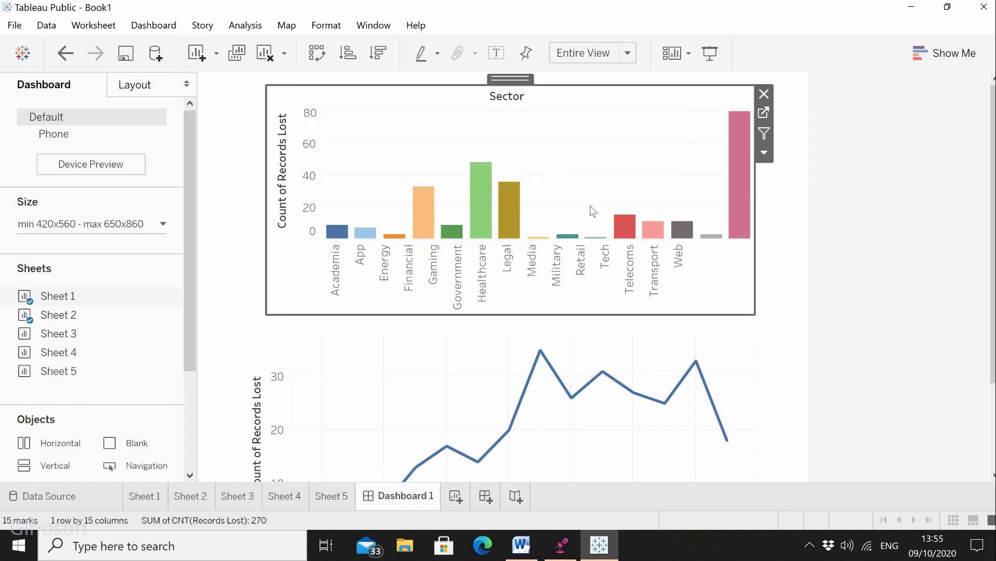
pyautogui.moveTo(266, 166); pyautogui.dragTo(243, 160)
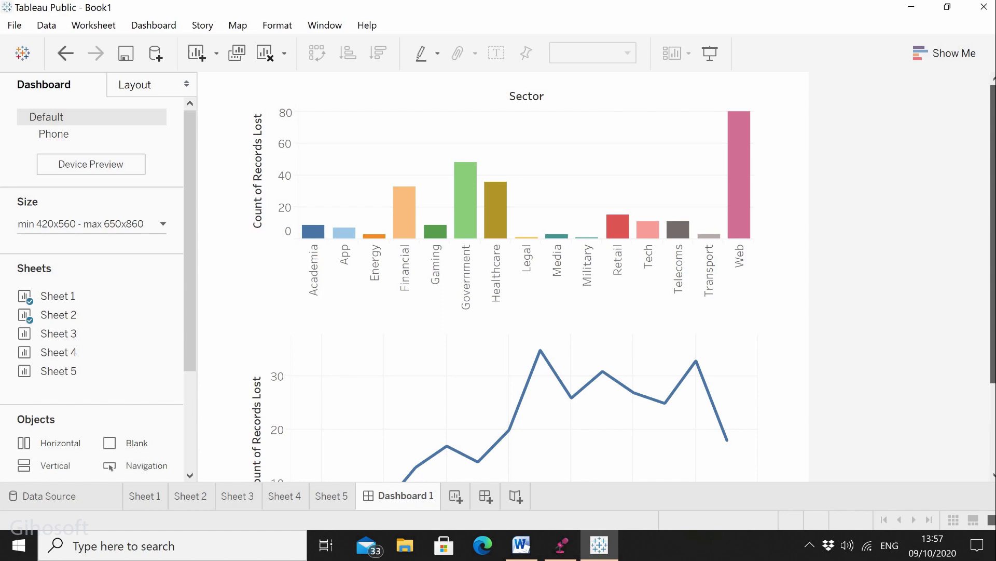
# Examine the Sector bar chart and the Year line chart together on the dashboard.
pyautogui.scroll(-3, 527, 275)
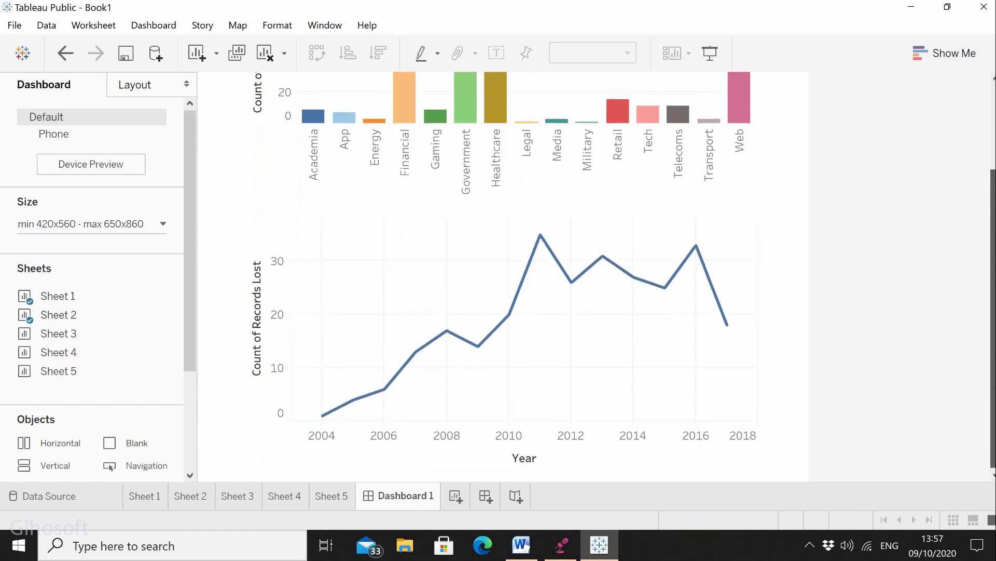
pyautogui.scroll(3, 527, 275)
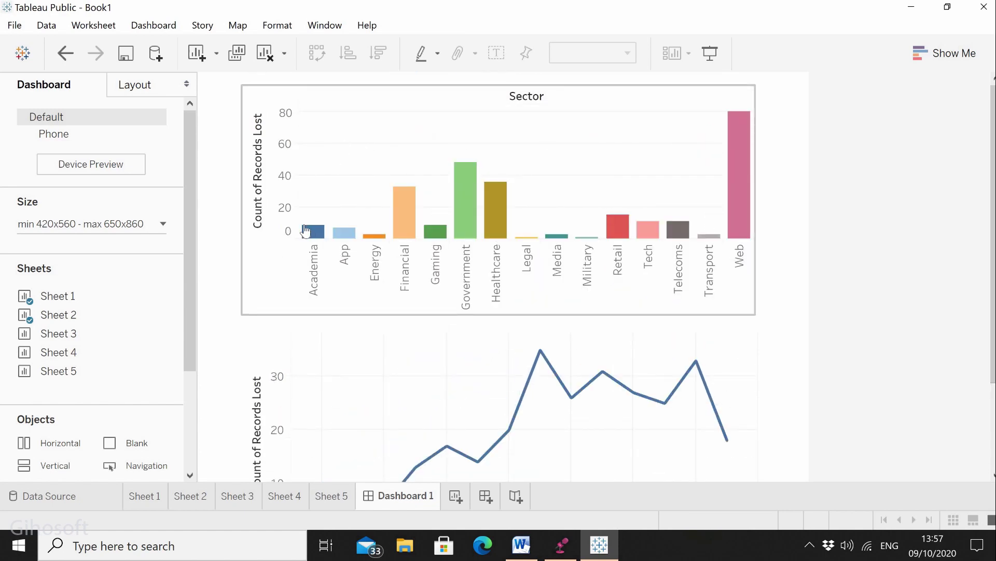
pyautogui.click(536, 146)
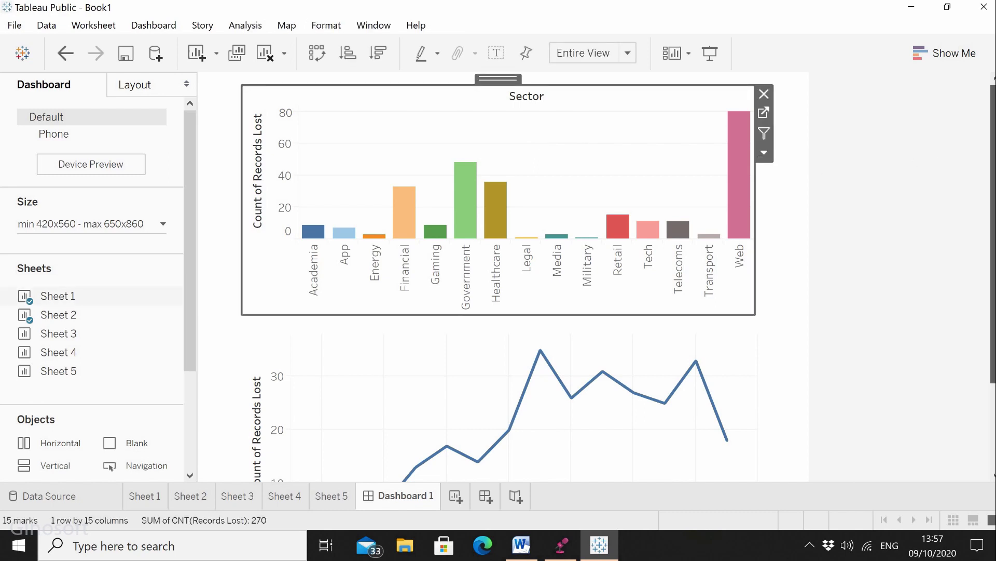
pyautogui.scroll(-1, 617, 278)
pyautogui.scroll(-3, 559, 332)
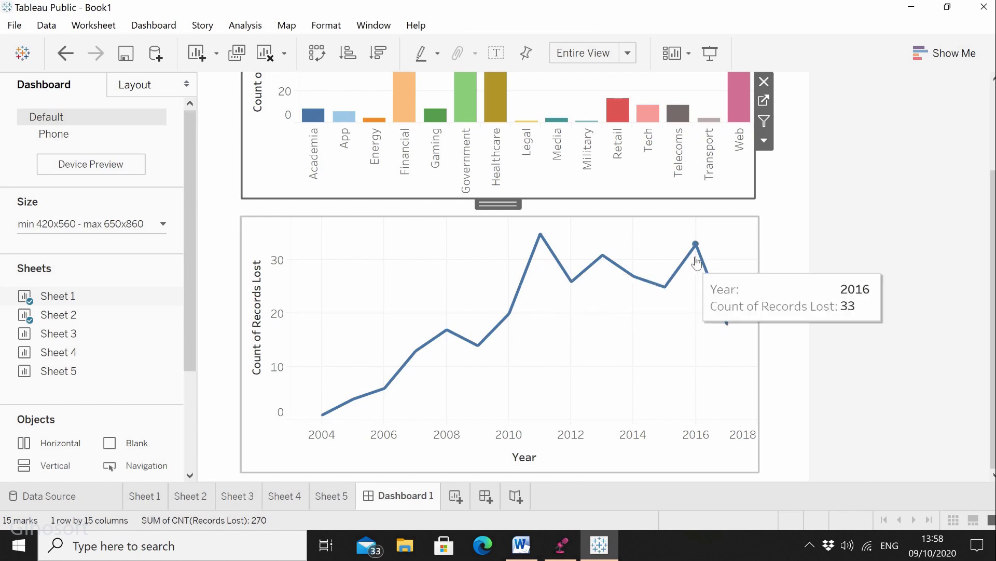
pyautogui.scroll(3, 498, 275)
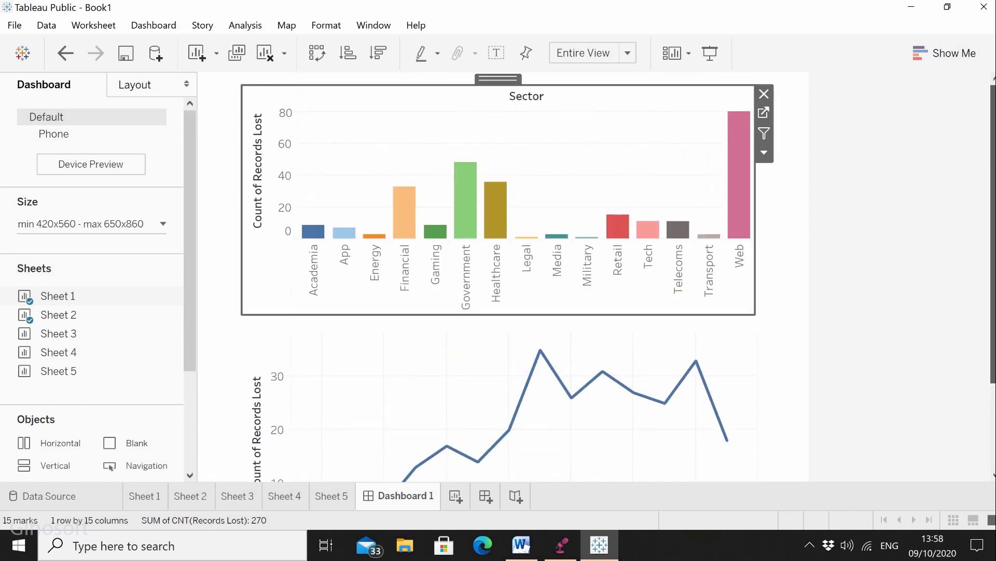
# Create a second dashboard and place the Sheet 3 chart on it.
pyautogui.scroll(-3, 498, 275)
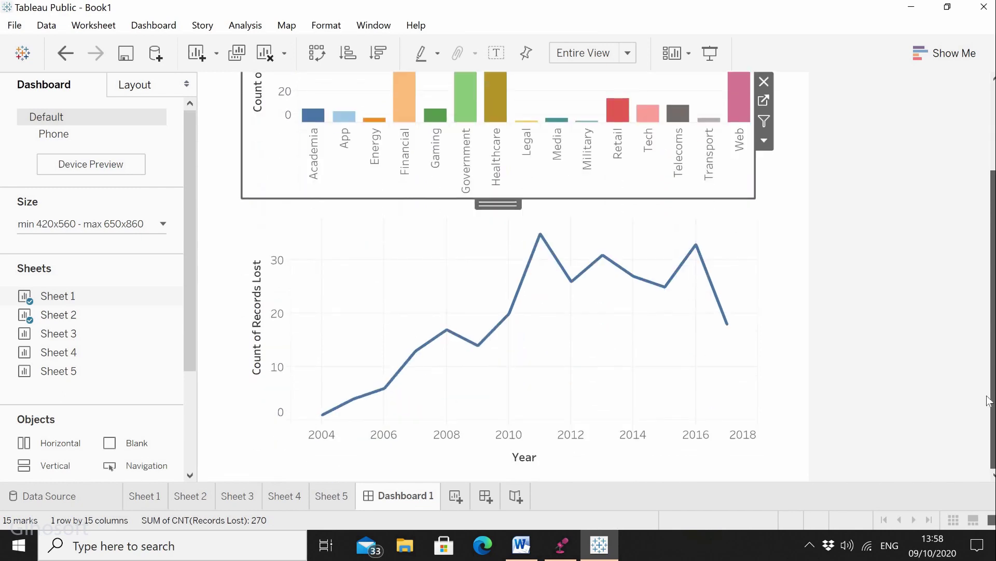
pyautogui.click(492, 496)
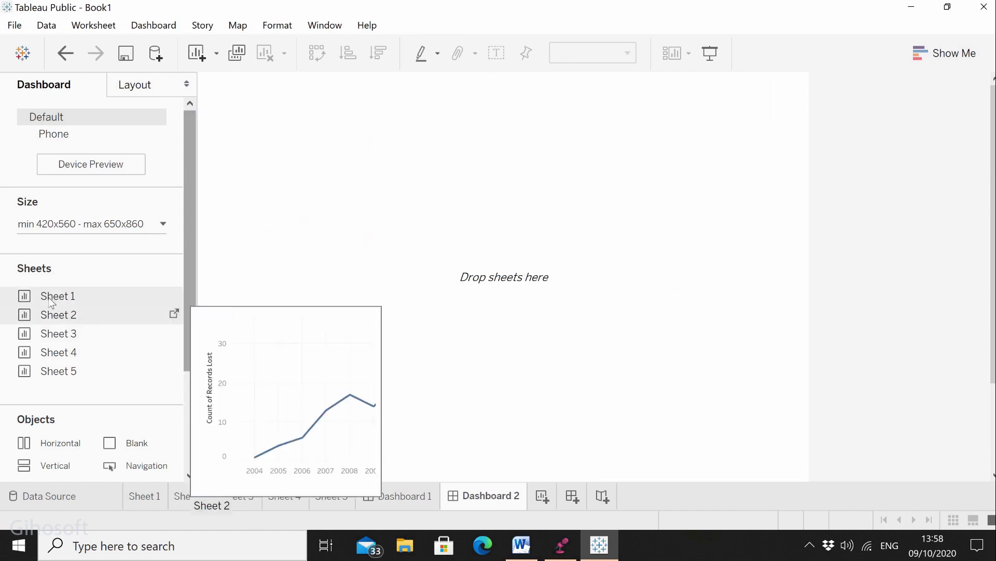
pyautogui.moveTo(61, 339)
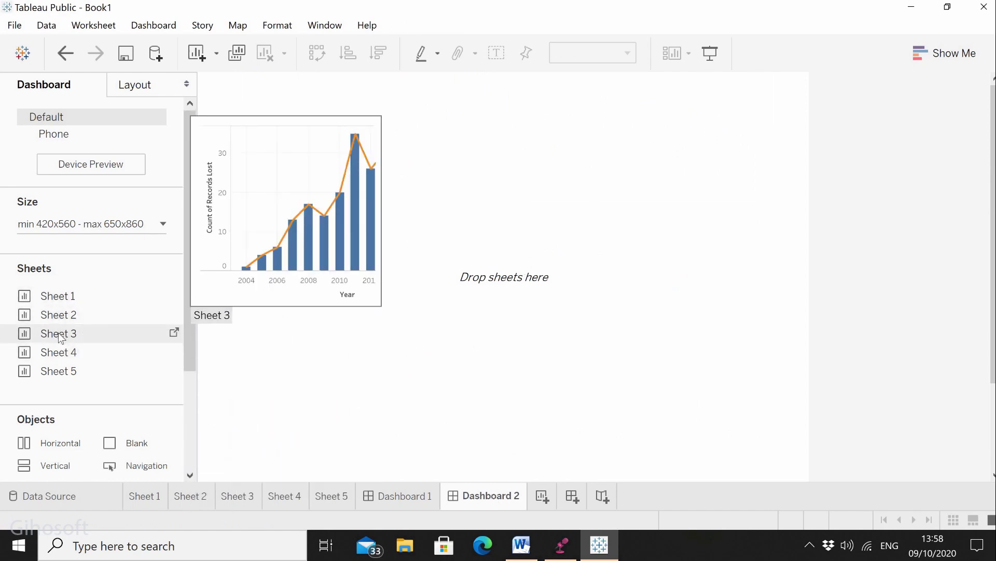
pyautogui.moveTo(58, 332); pyautogui.dragTo(266, 138)
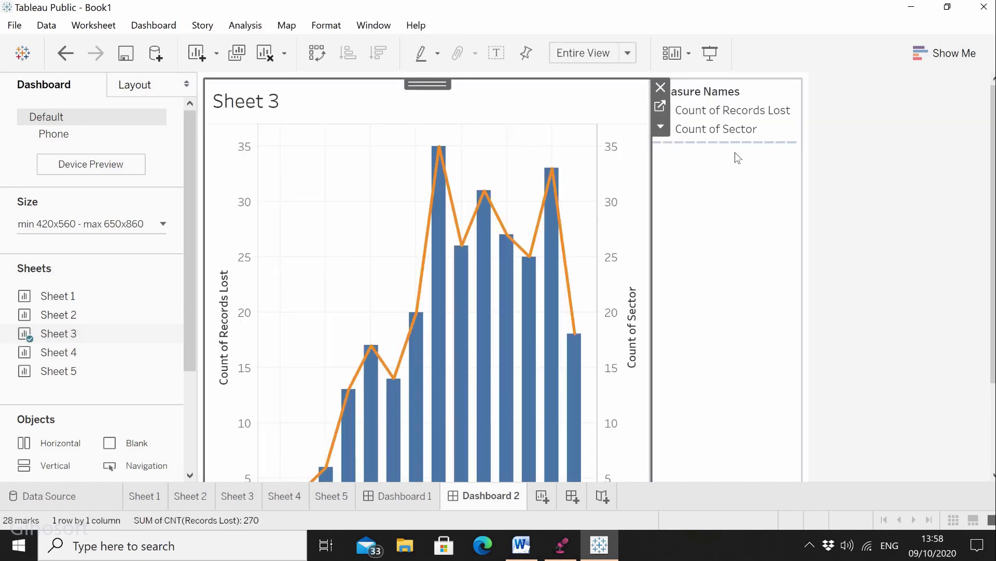
# Delete the layout container holding the Measure Names legend from the dashboard.
pyautogui.click(735, 152)
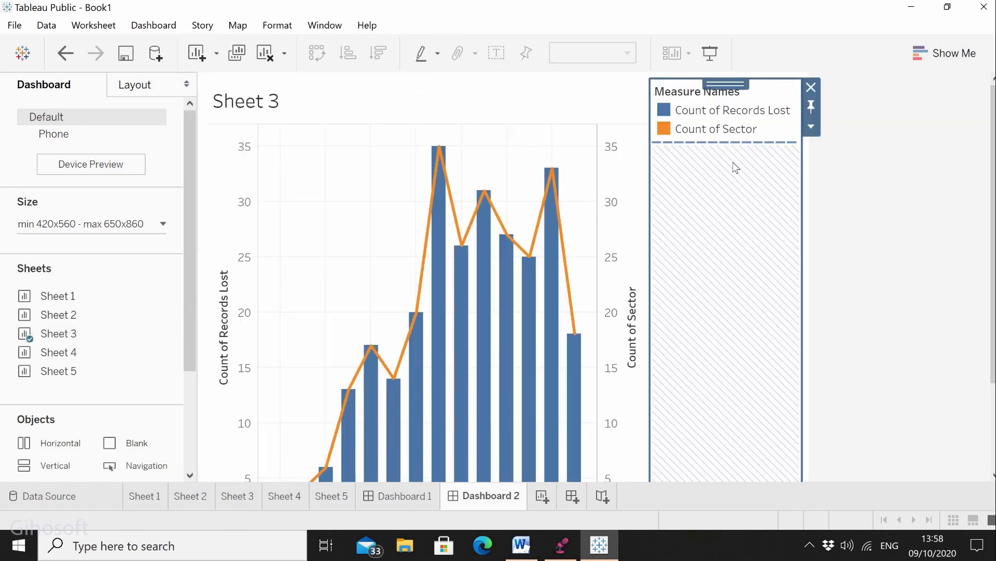
pyautogui.click(812, 87)
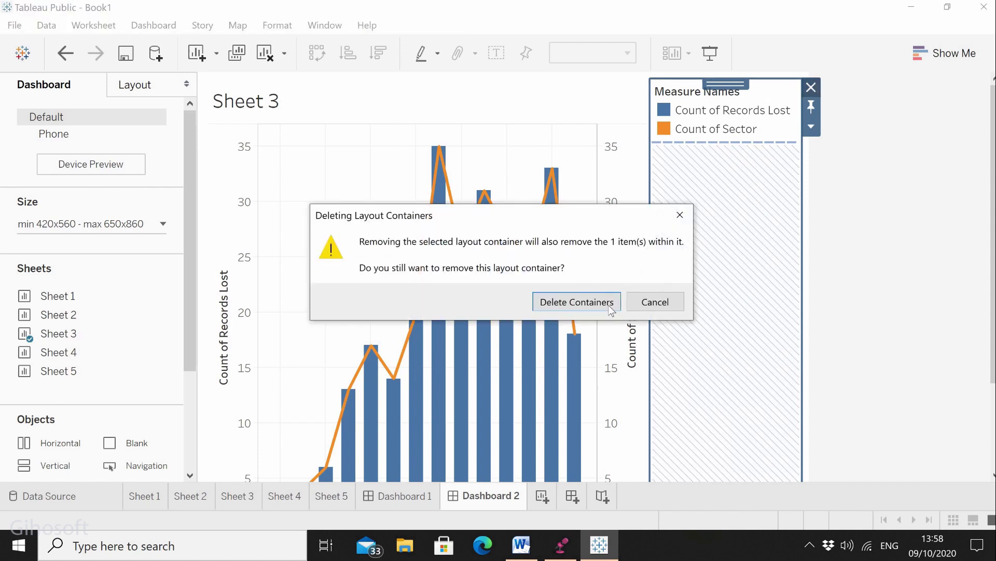
pyautogui.click(610, 306)
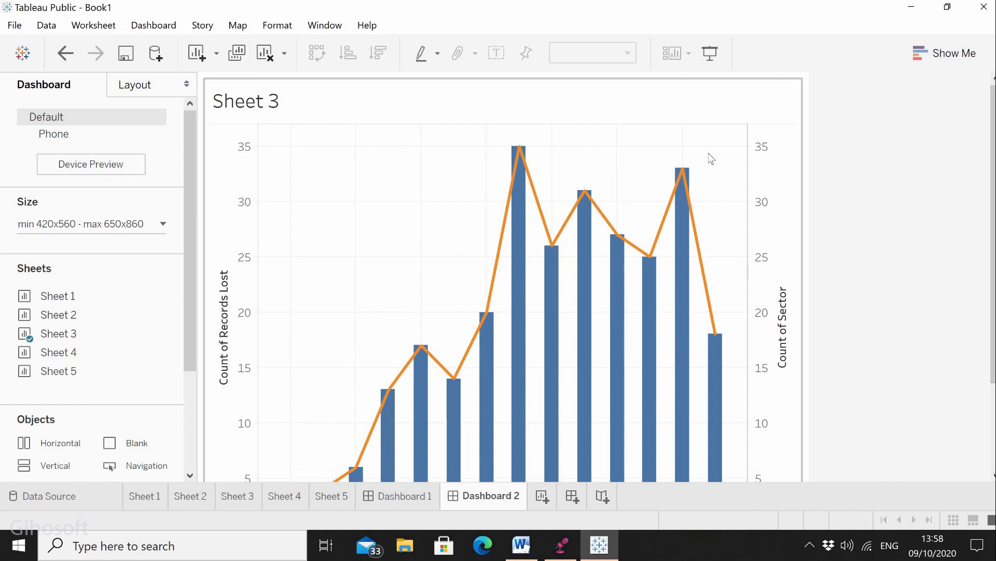
# Hide the title of the Sheet 3 chart on the dashboard.
pyautogui.click(711, 158)
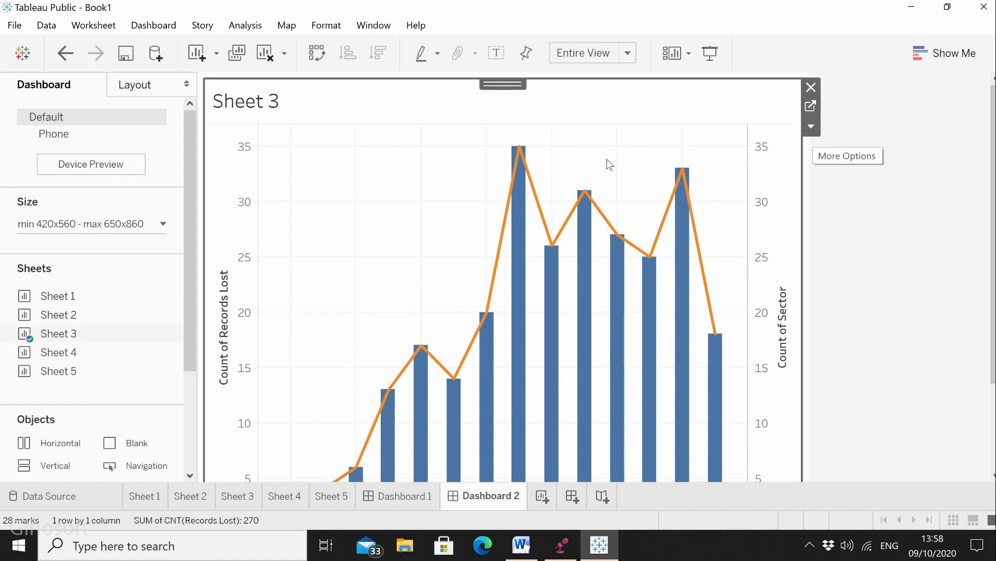
pyautogui.click(812, 130)
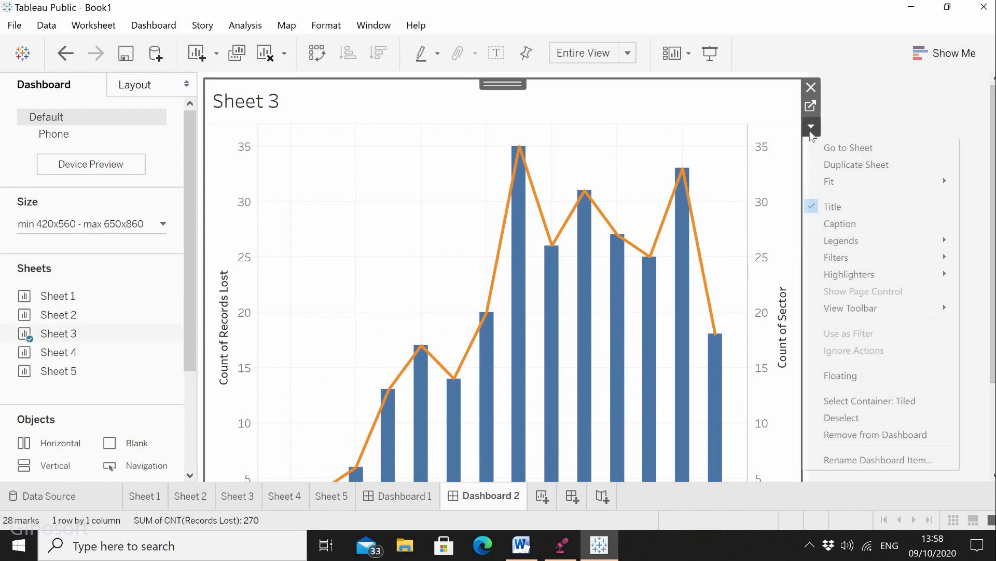
pyautogui.click(815, 210)
# Make the Sheet 3 chart floating and fit it into the dashboard's upper-left corner at about three quarters of the dashboard's width.
pyautogui.click(813, 126)
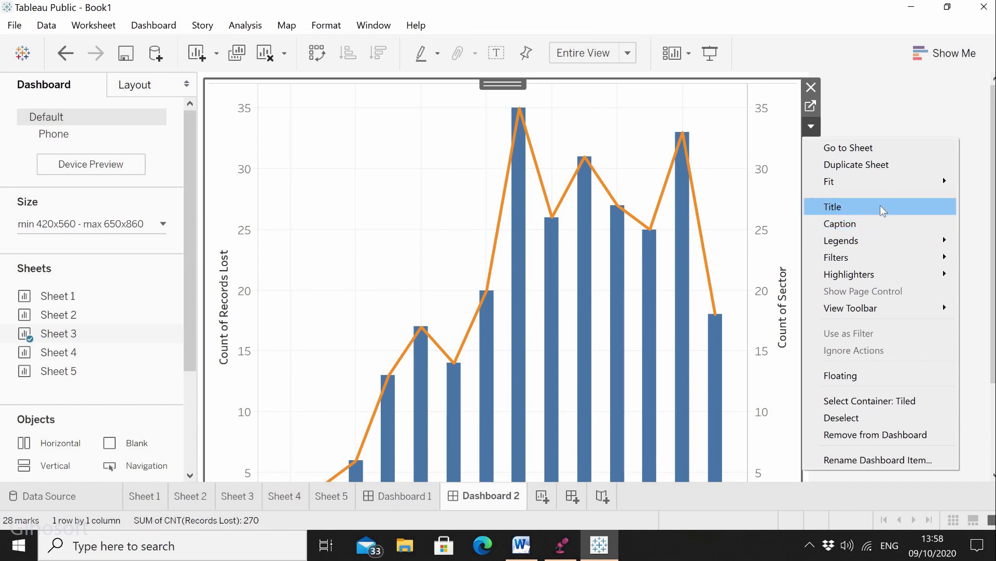
pyautogui.click(858, 376)
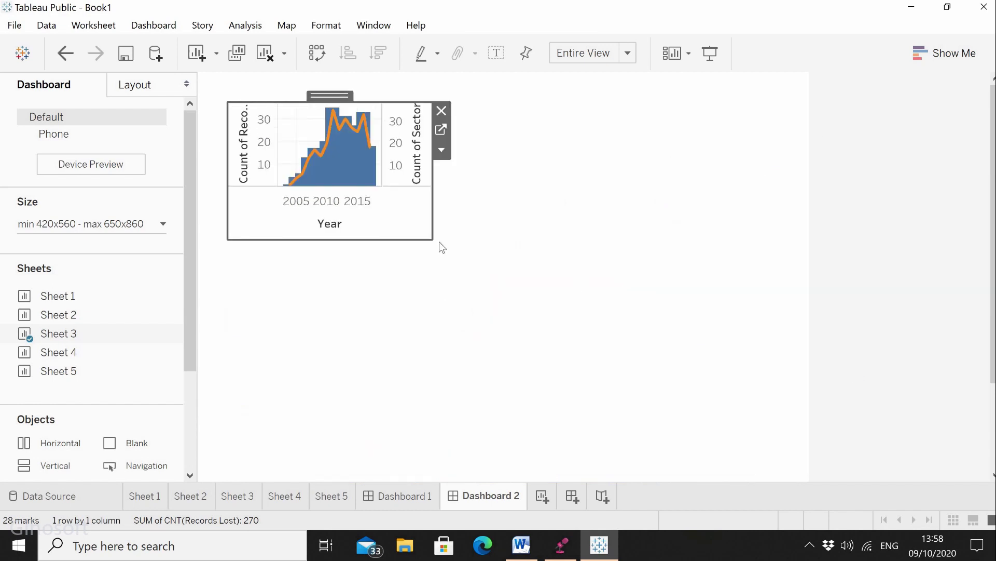
pyautogui.moveTo(432, 240); pyautogui.dragTo(687, 312)
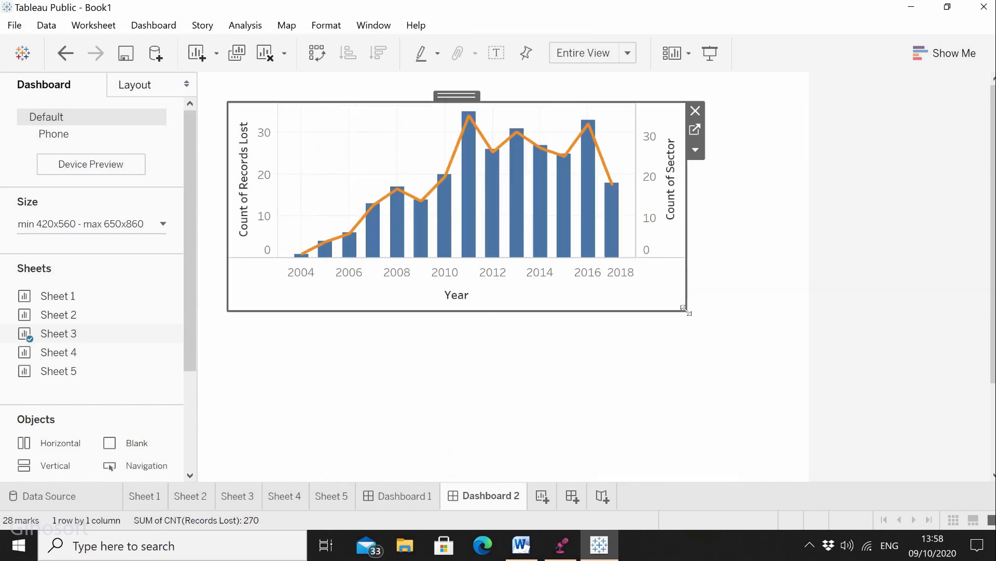
pyautogui.moveTo(458, 95); pyautogui.dragTo(444, 70)
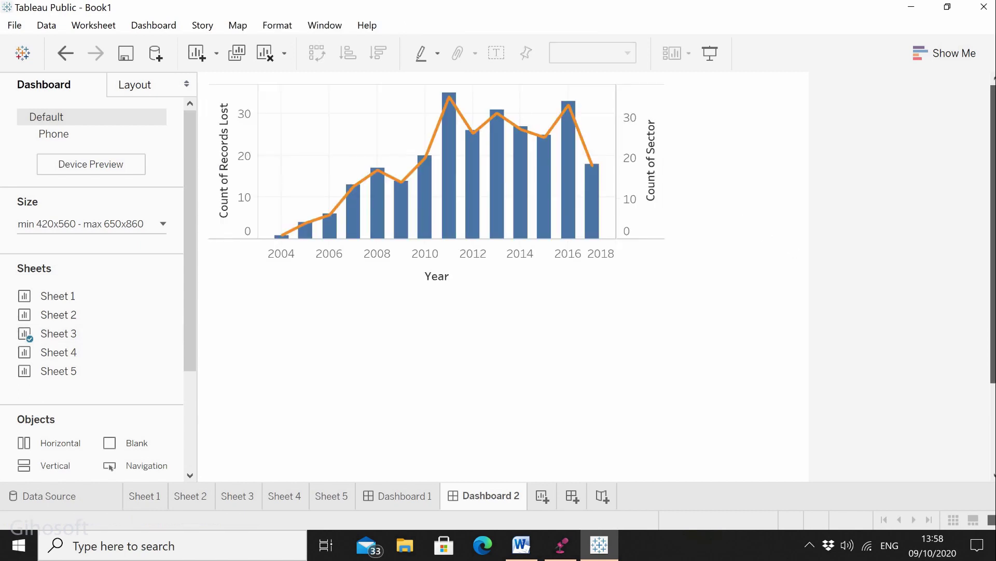
# Add Sheet 4 to the dashboard as a floating chart placed beneath the combined bar and line chart.
pyautogui.moveTo(77, 352)
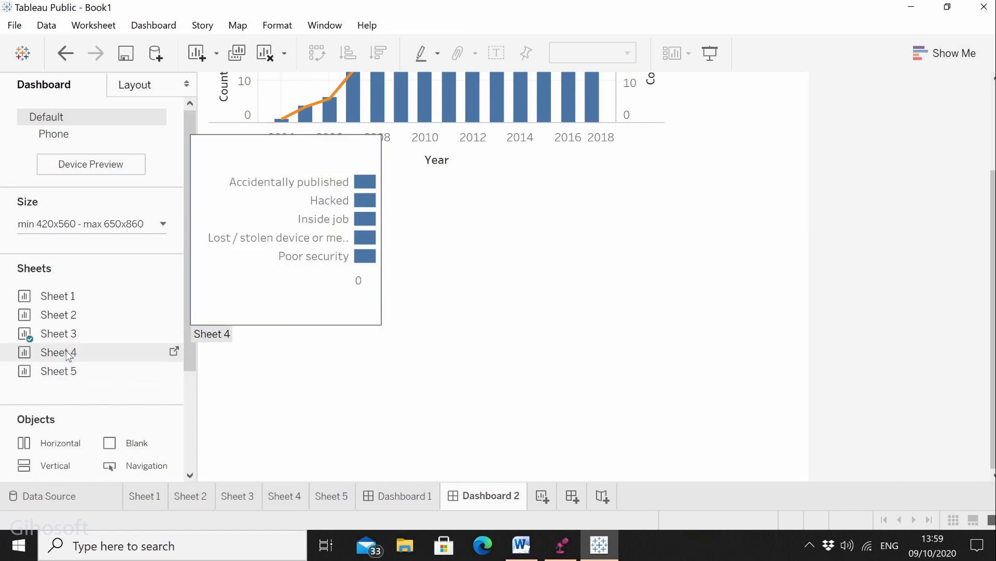
pyautogui.moveTo(69, 352); pyautogui.dragTo(385, 318)
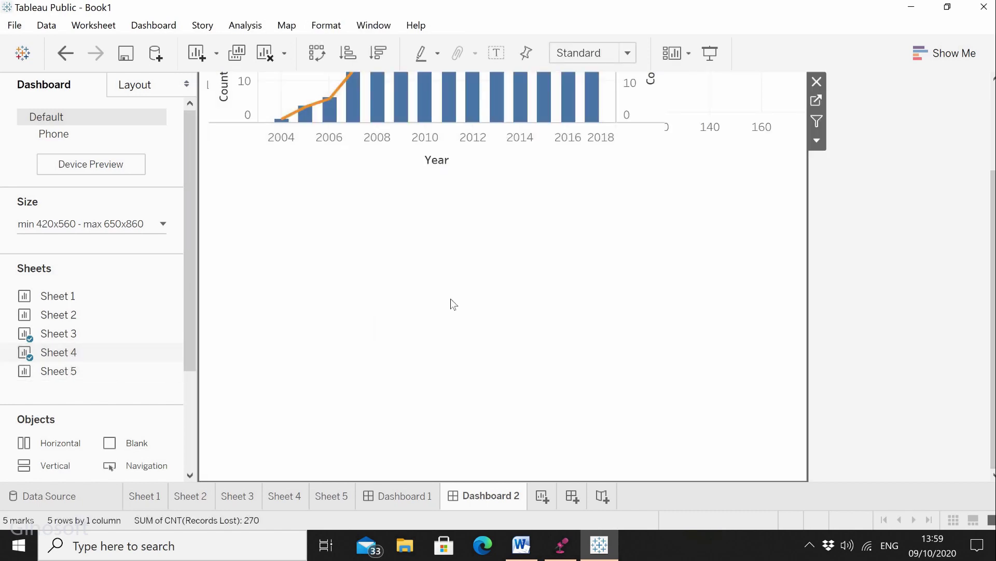
pyautogui.scroll(3, 975, 198)
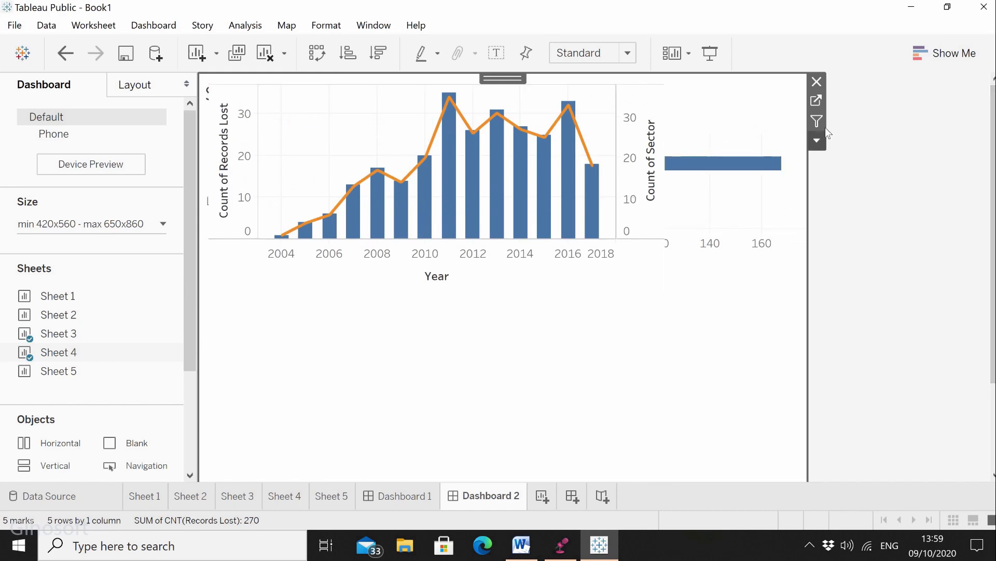
pyautogui.click(818, 141)
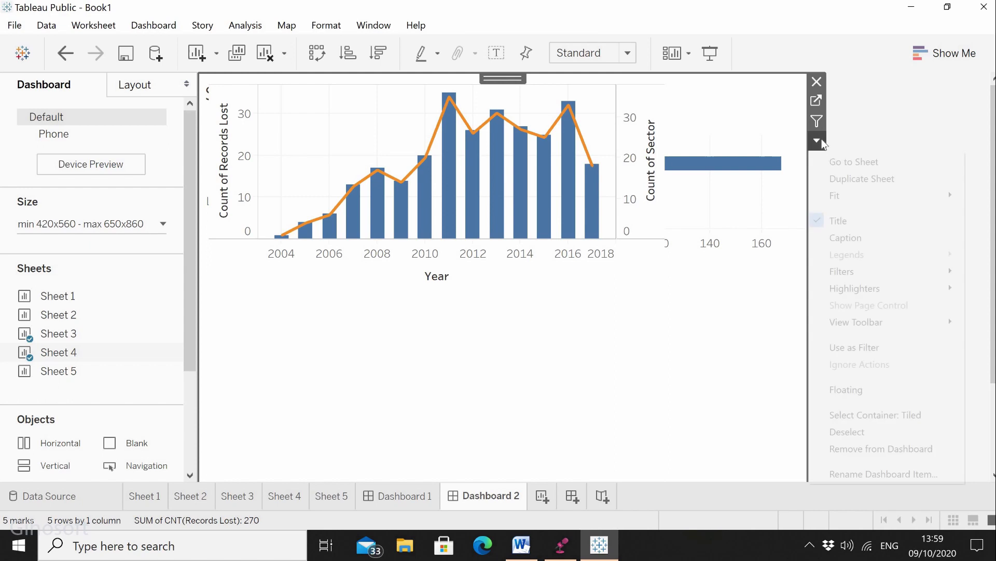
pyautogui.click(850, 388)
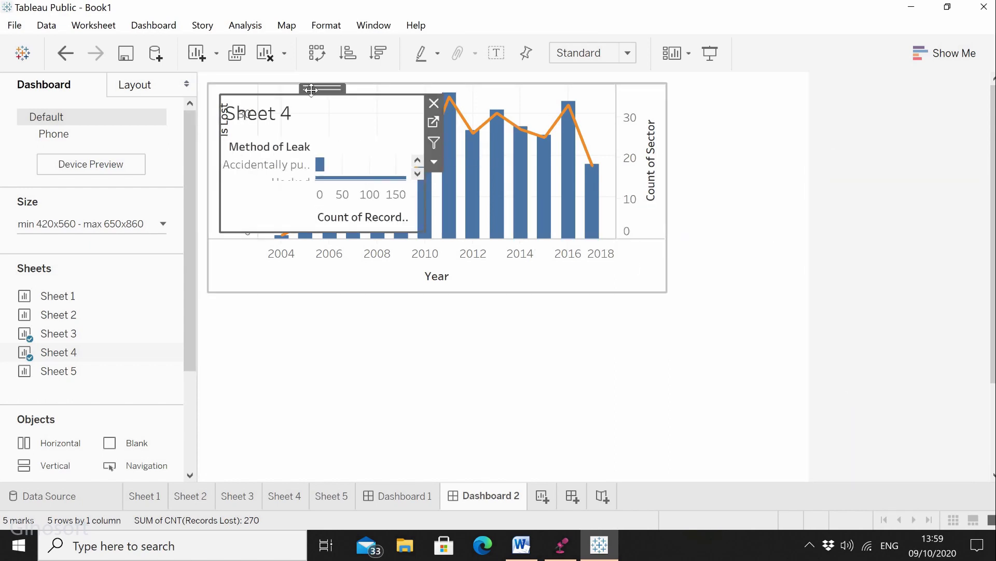
pyautogui.moveTo(311, 89); pyautogui.dragTo(335, 415)
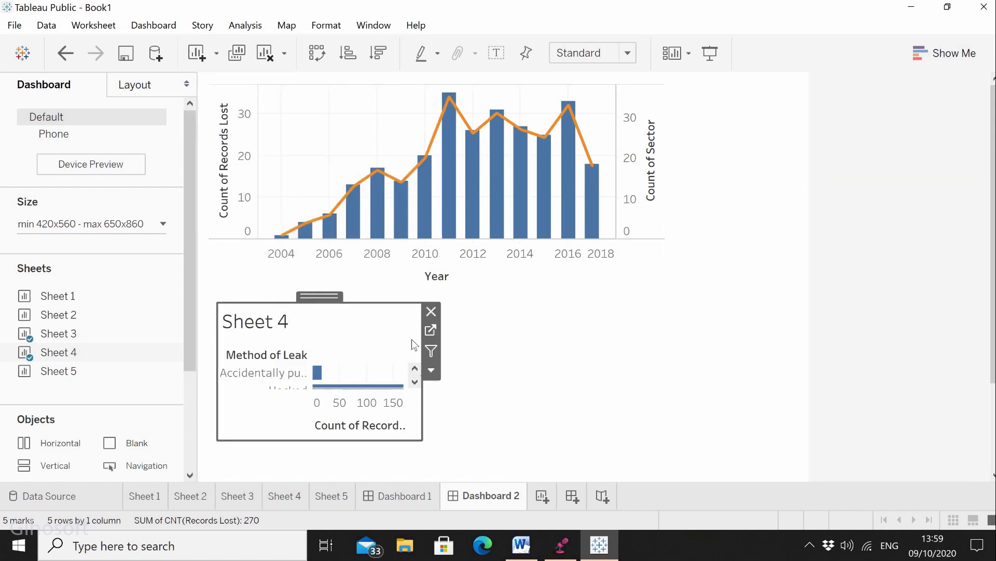
# Hide the Sheet 4 chart's title and enlarge the Method of Leak chart to nearly the dashboard's full width.
pyautogui.click(433, 373)
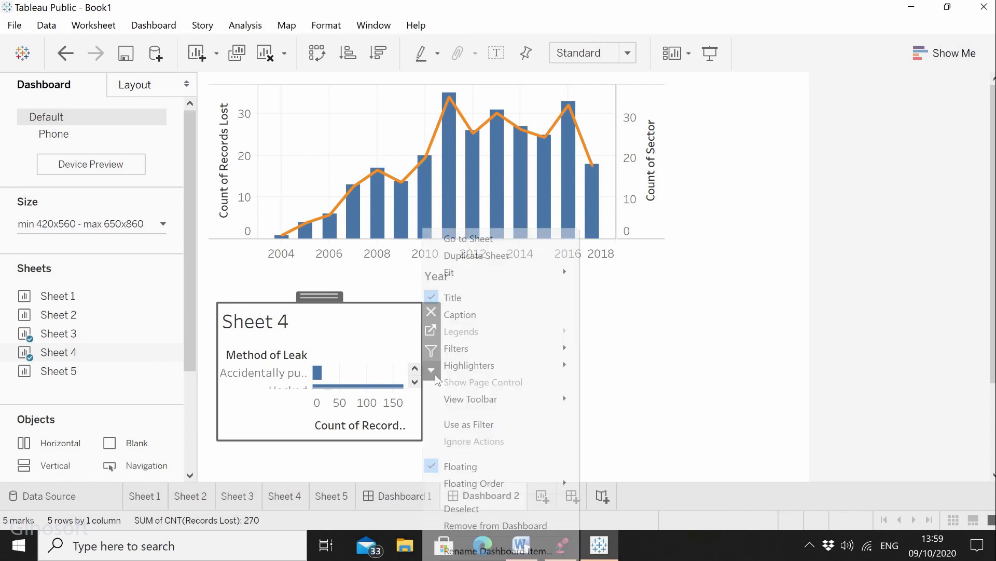
pyautogui.click(515, 300)
pyautogui.scroll(-3, 436, 260)
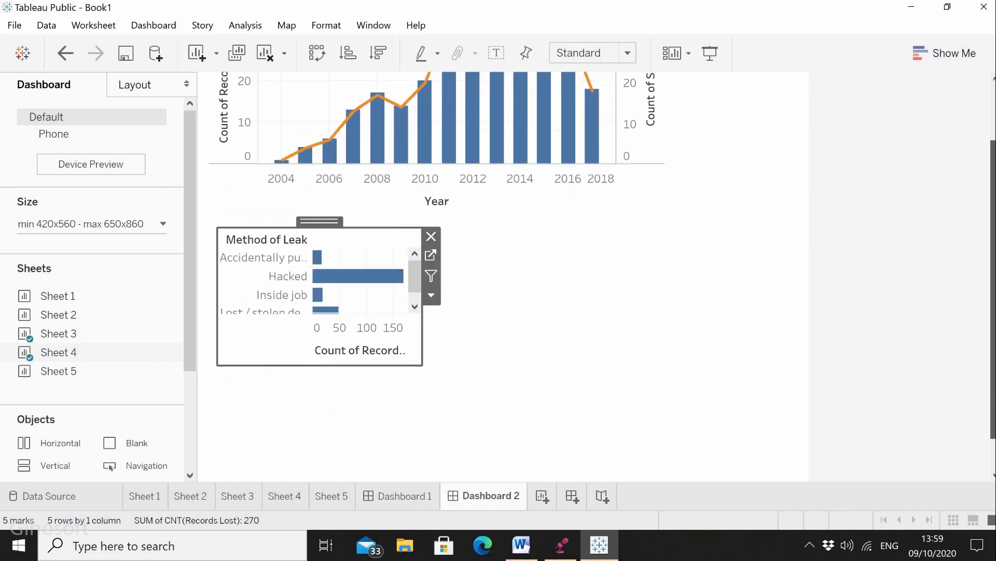
pyautogui.scroll(-2, 469, 320)
pyautogui.moveTo(425, 325); pyautogui.dragTo(795, 421)
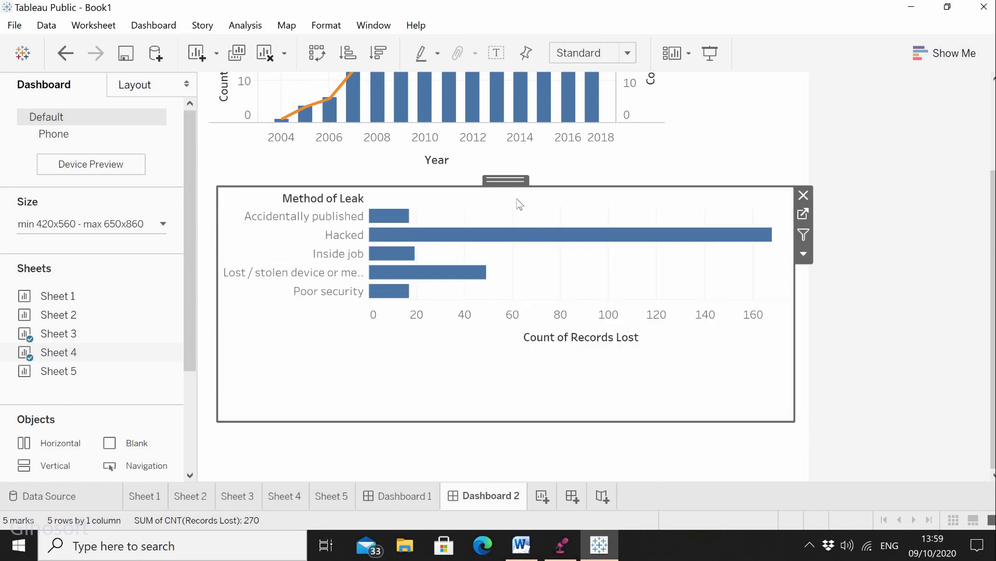
pyautogui.click(758, 148)
pyautogui.scroll(5, 758, 148)
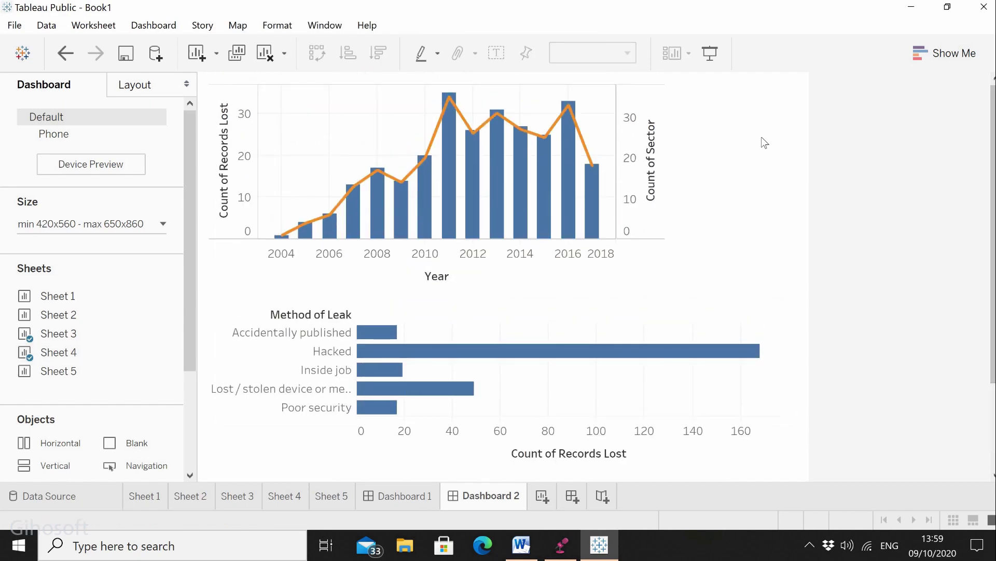